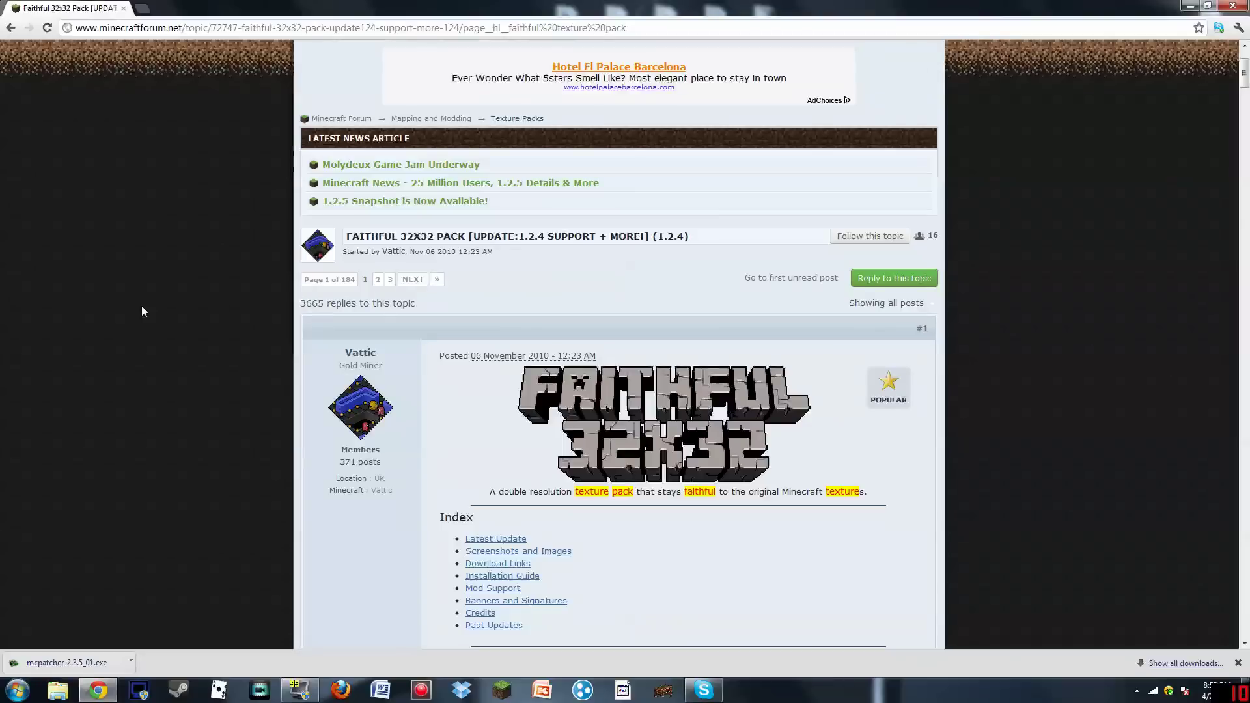
- Dismiss Chrome's finished-download bar so the Faithful 32x32 thread fills the window
click(1238, 663)
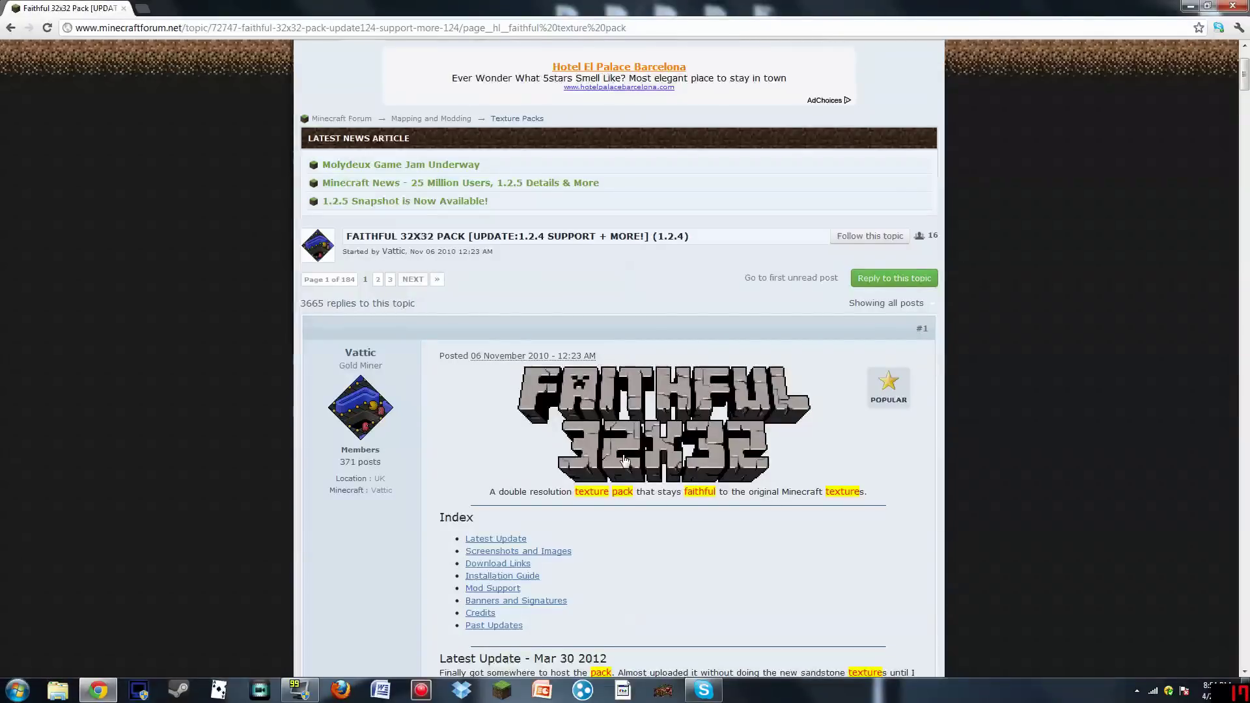
scroll(679, 456, down, 4)
- Jump to the thread's Download Section and download the current faithful32pack.zip
scroll(679, 358, down, 2)
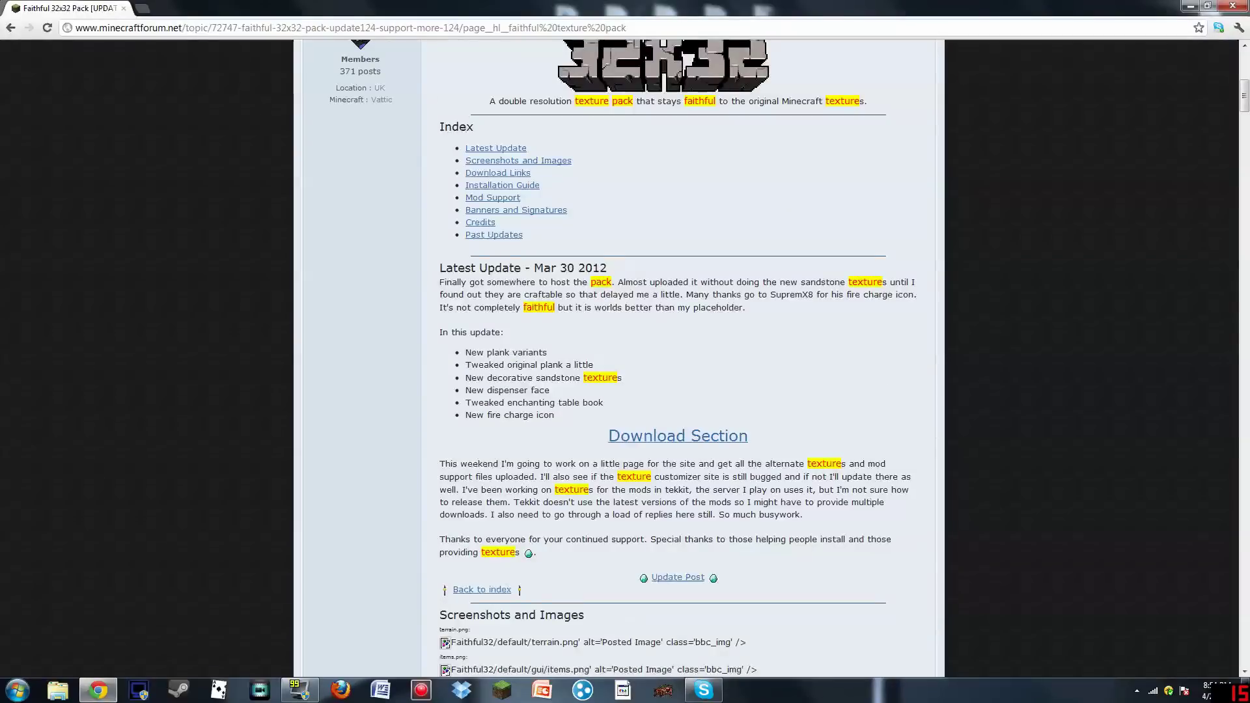
click(644, 438)
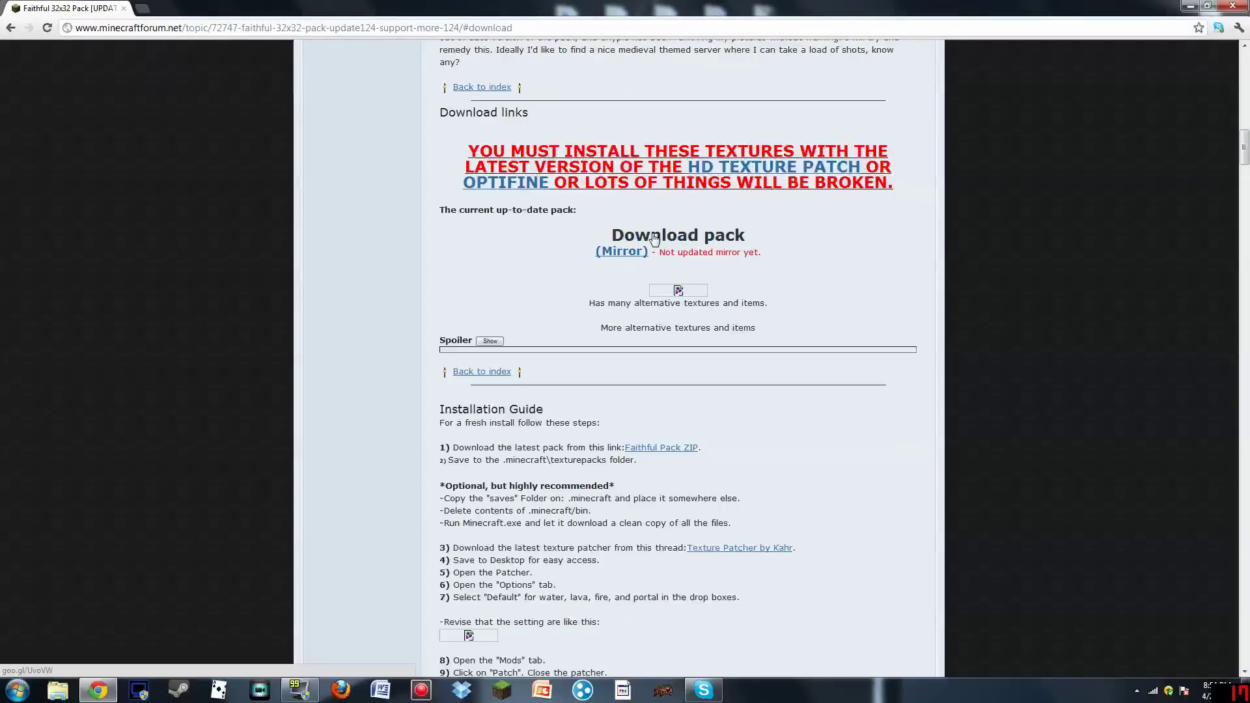
click(654, 239)
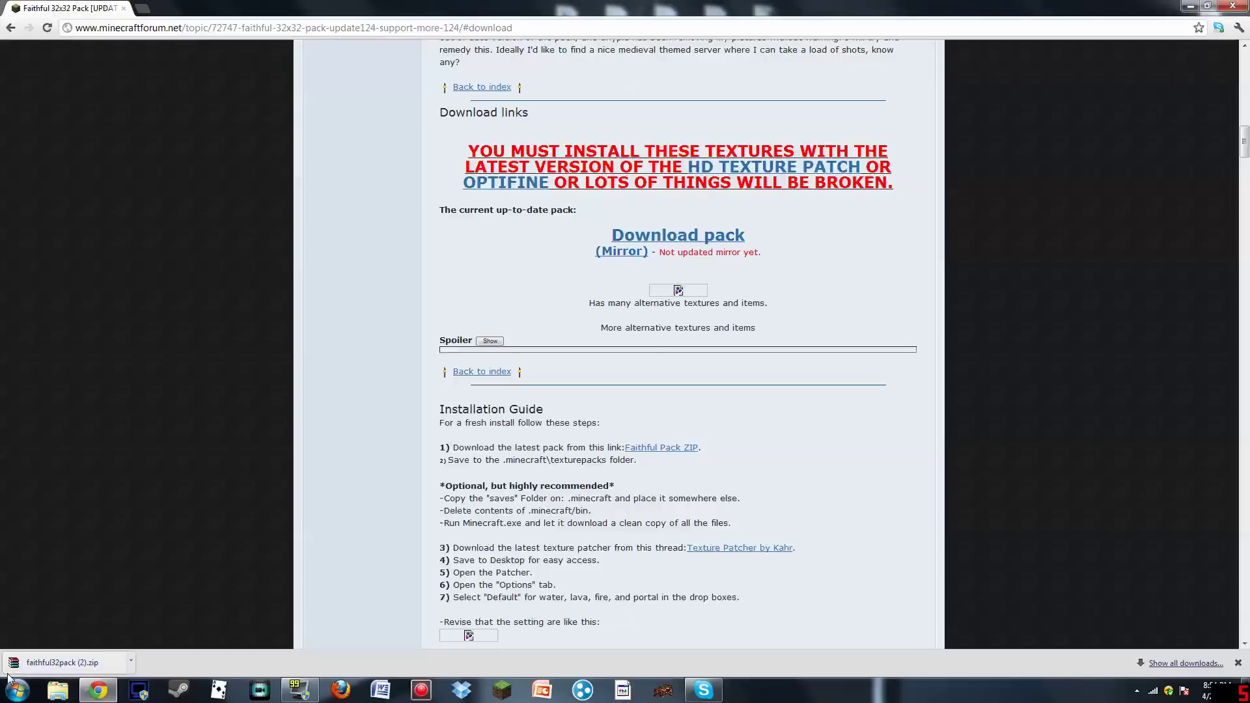
- Drop the Faithful zip into %appdata%\.minecraft\texturepacks, then close the folder window
click(18, 692)
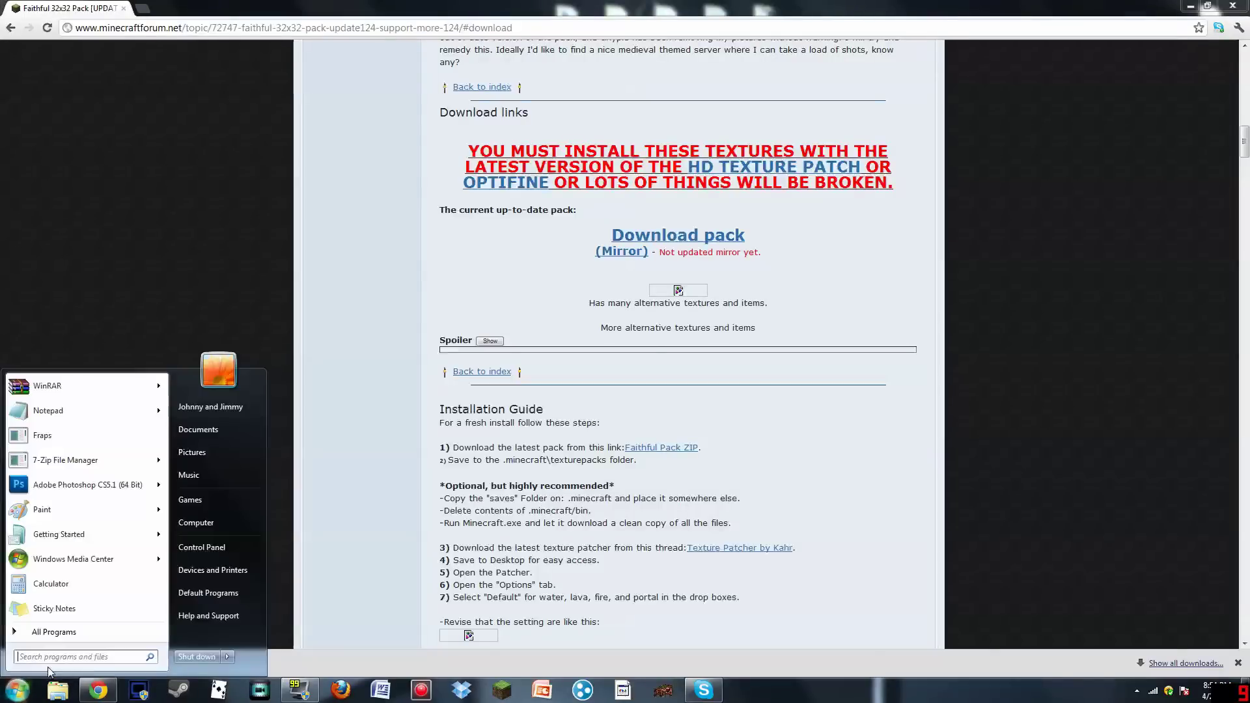
text(%)
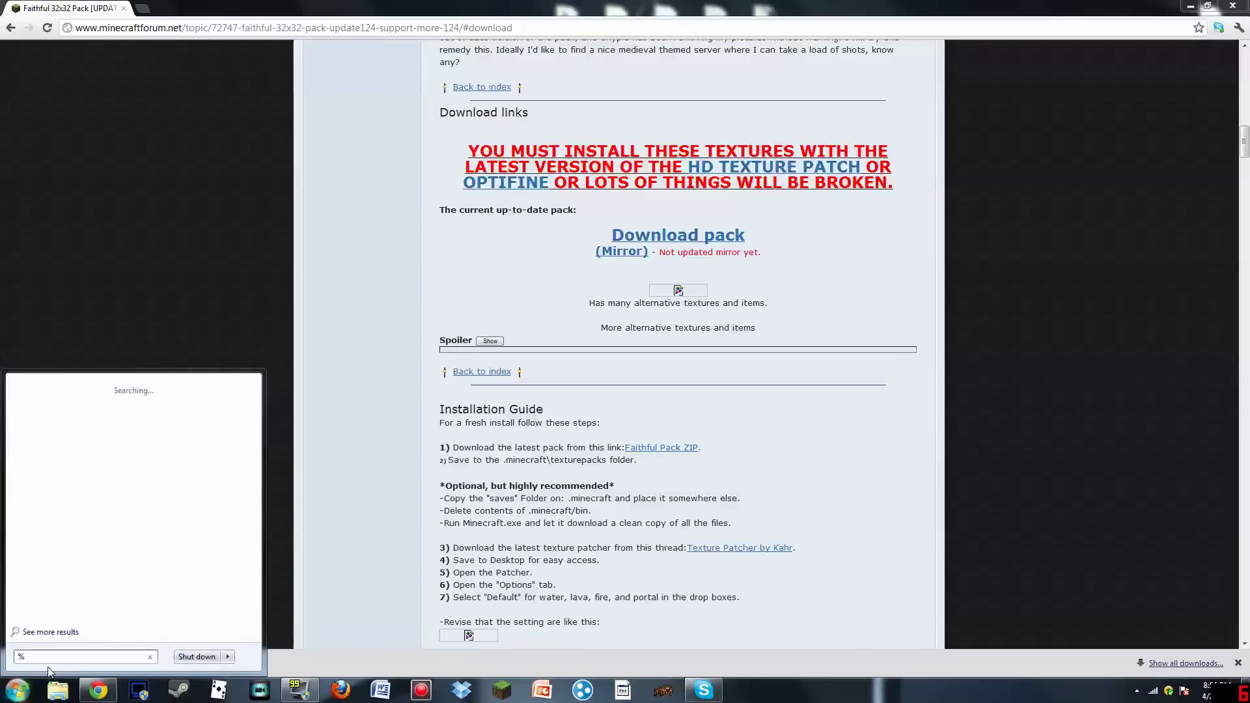
text(appda)
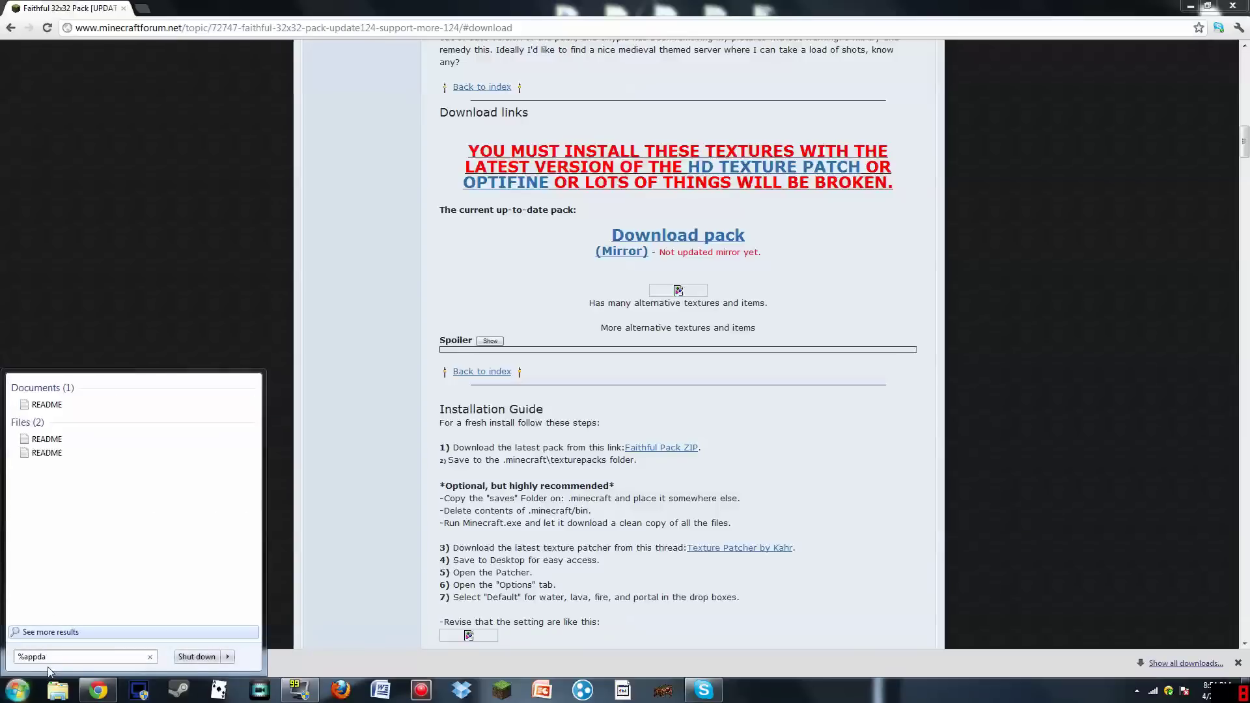
text(ta%)
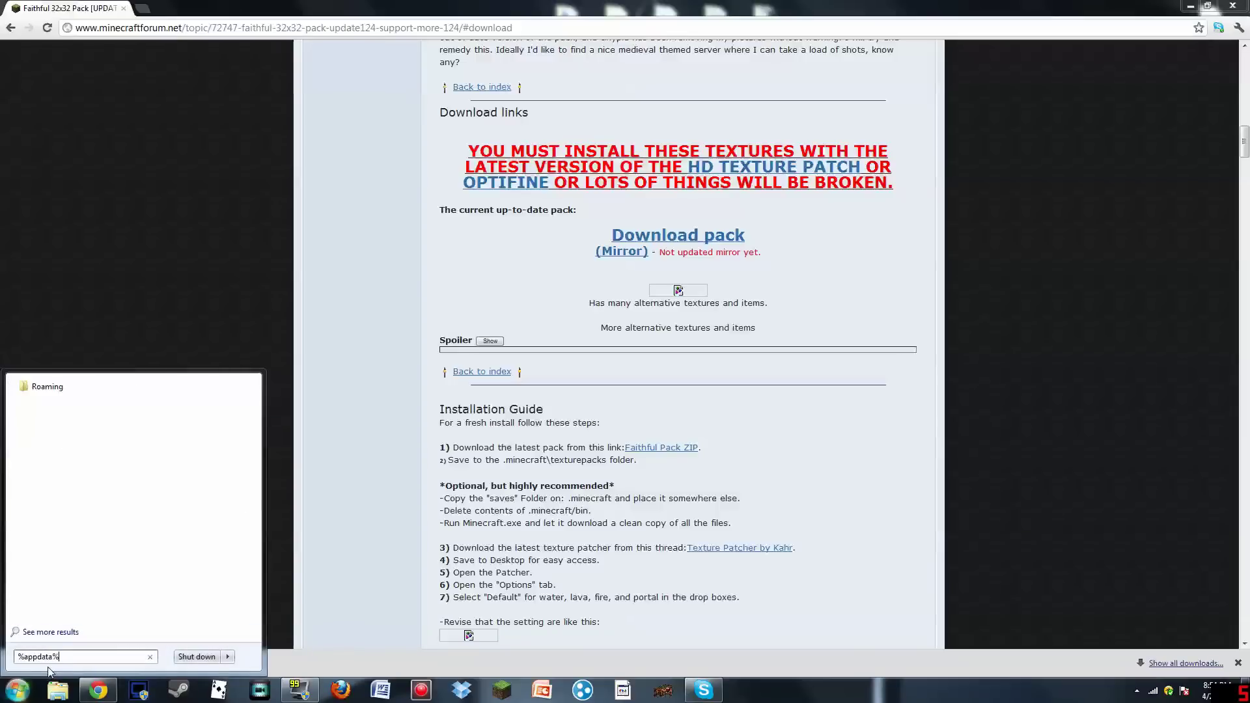
key(Return)
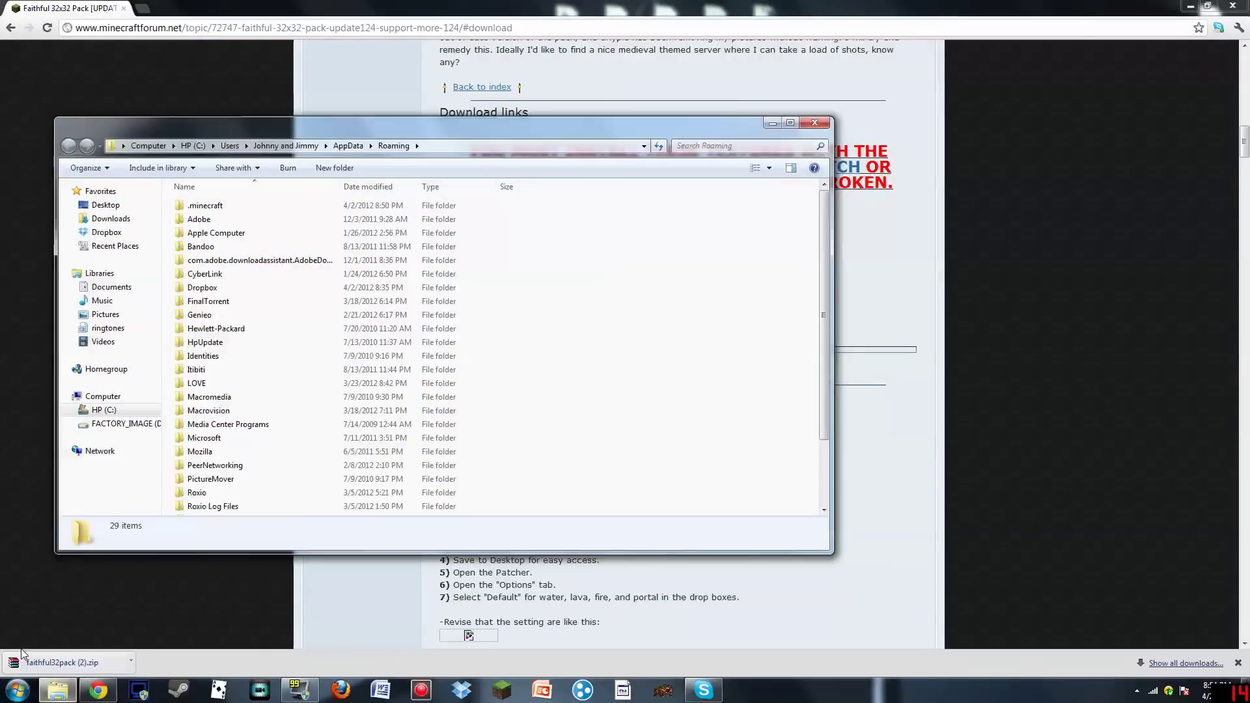
double_click(228, 211)
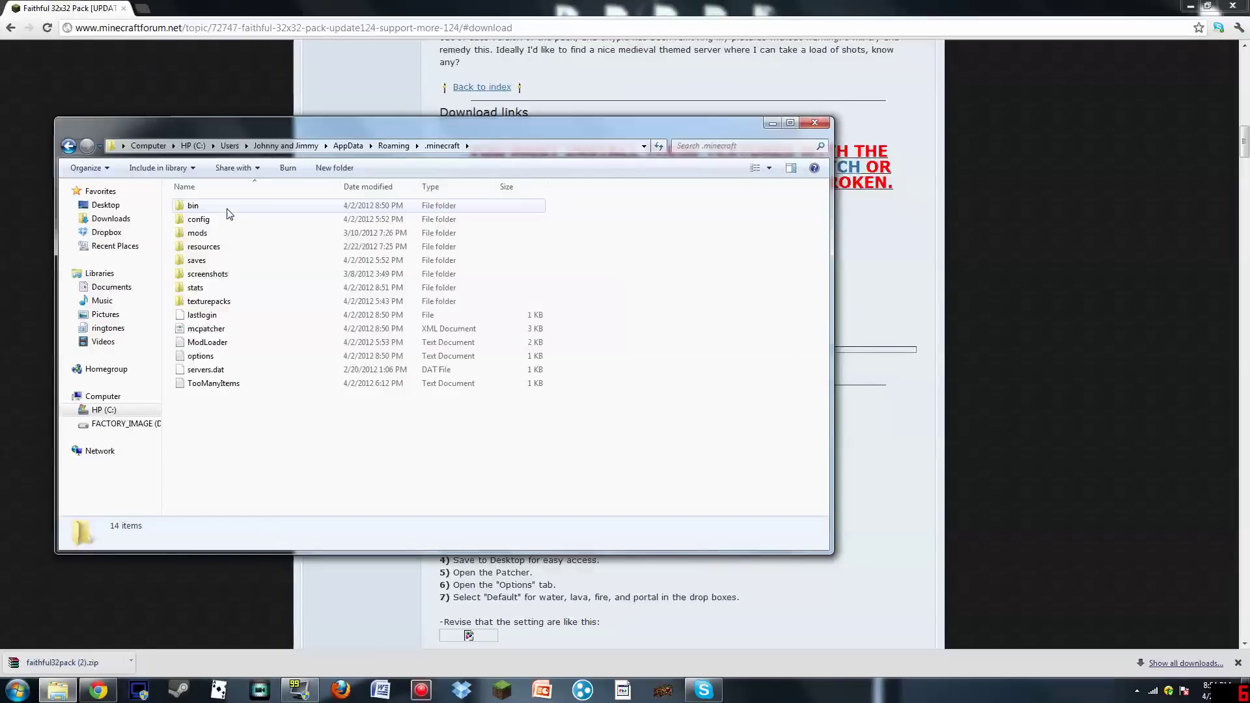
double_click(211, 302)
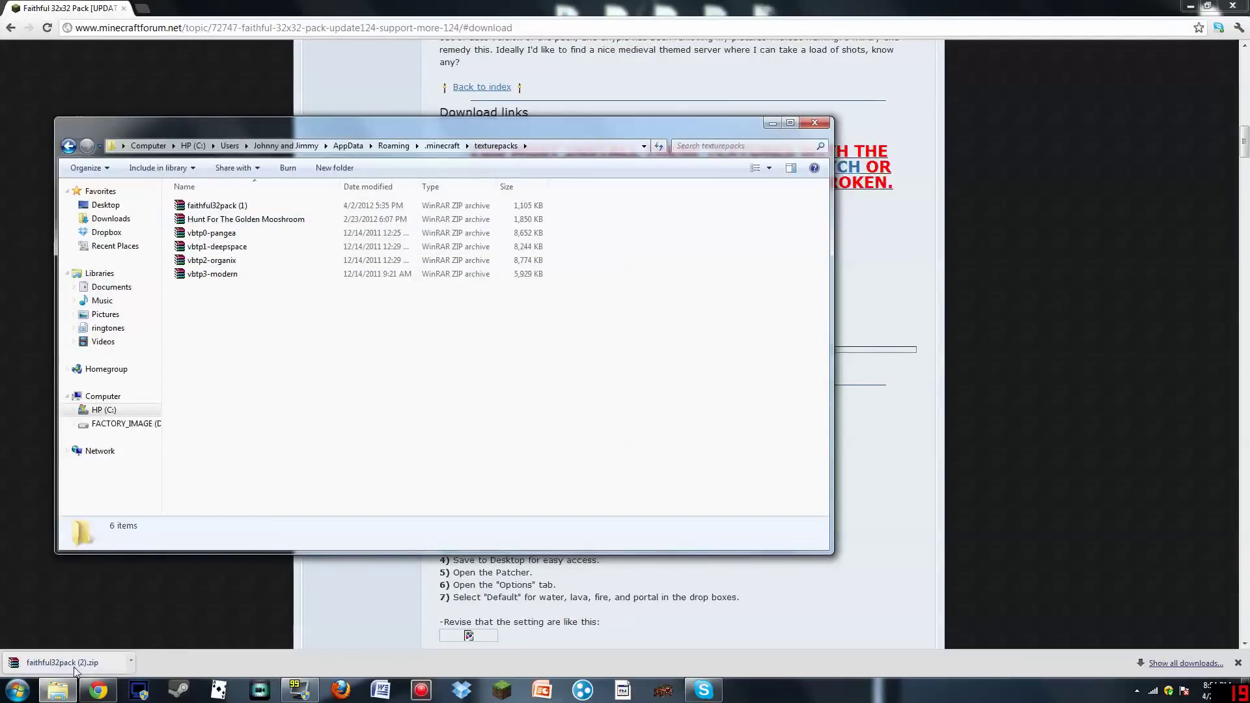
drag(76, 662, 10, 341)
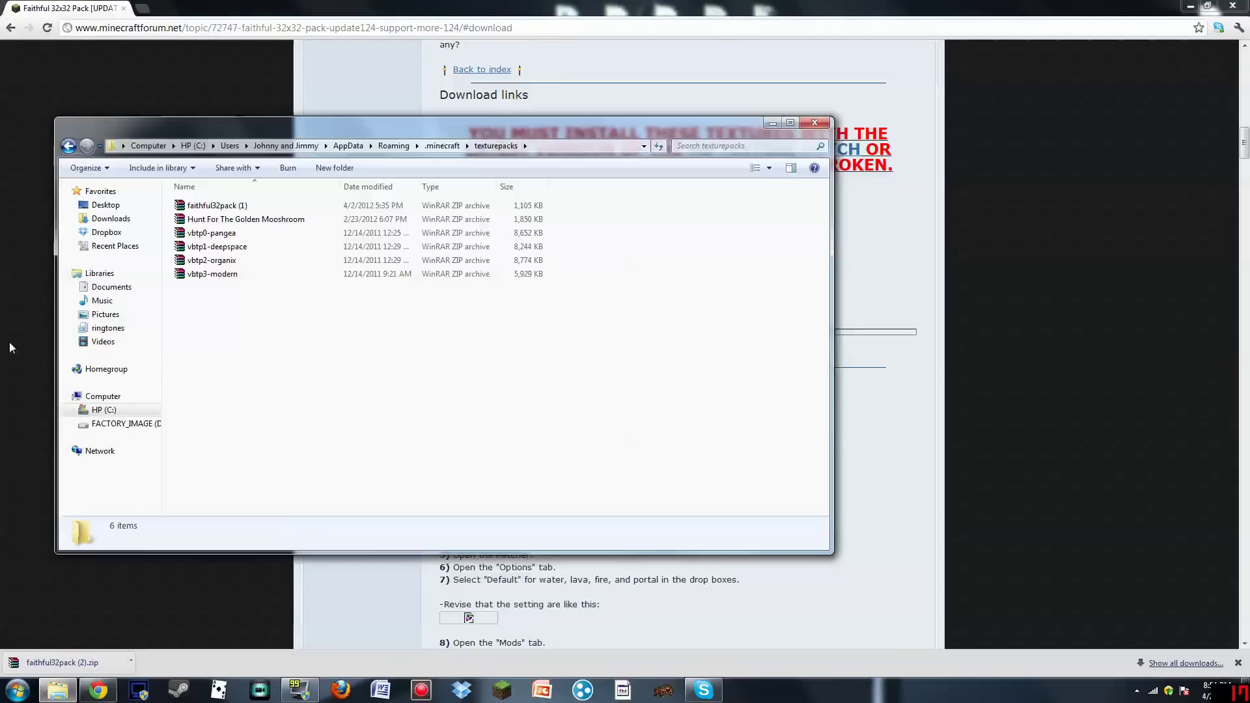
click(822, 124)
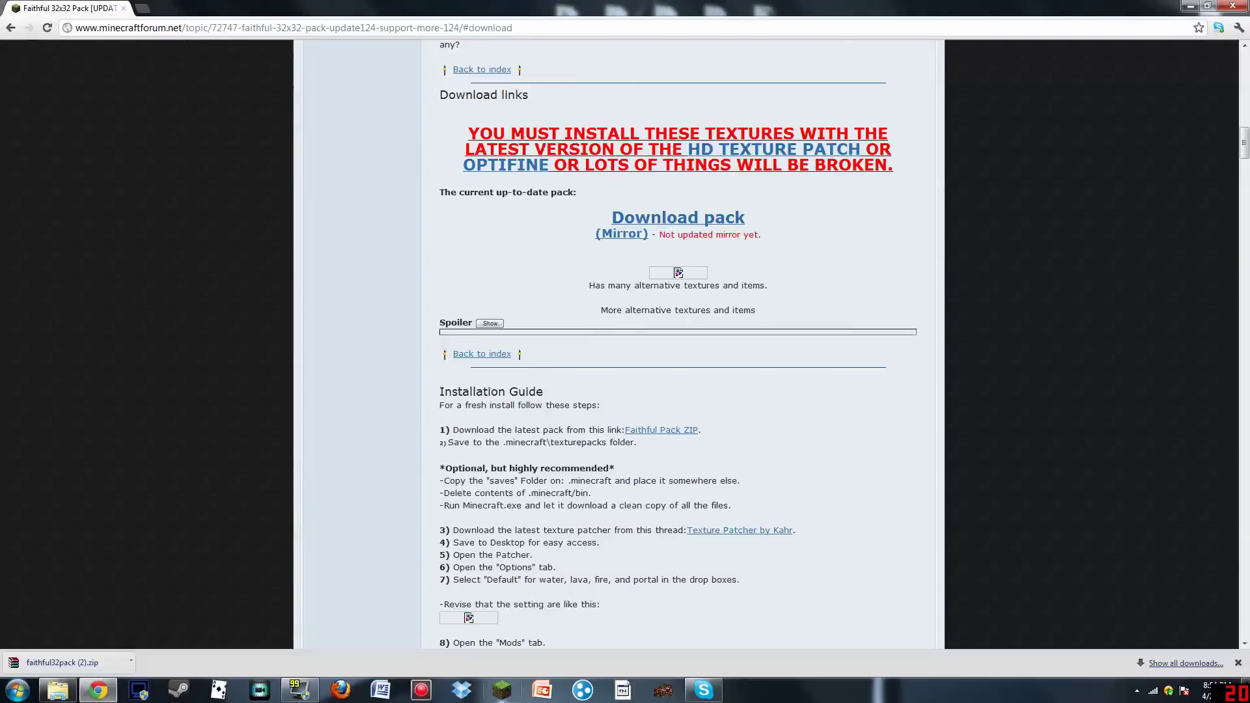
- Cancel the Minecraft launch, search mcpatcher in a new tab, and download mcpatcher-2.3.5_01.exe
click(501, 690)
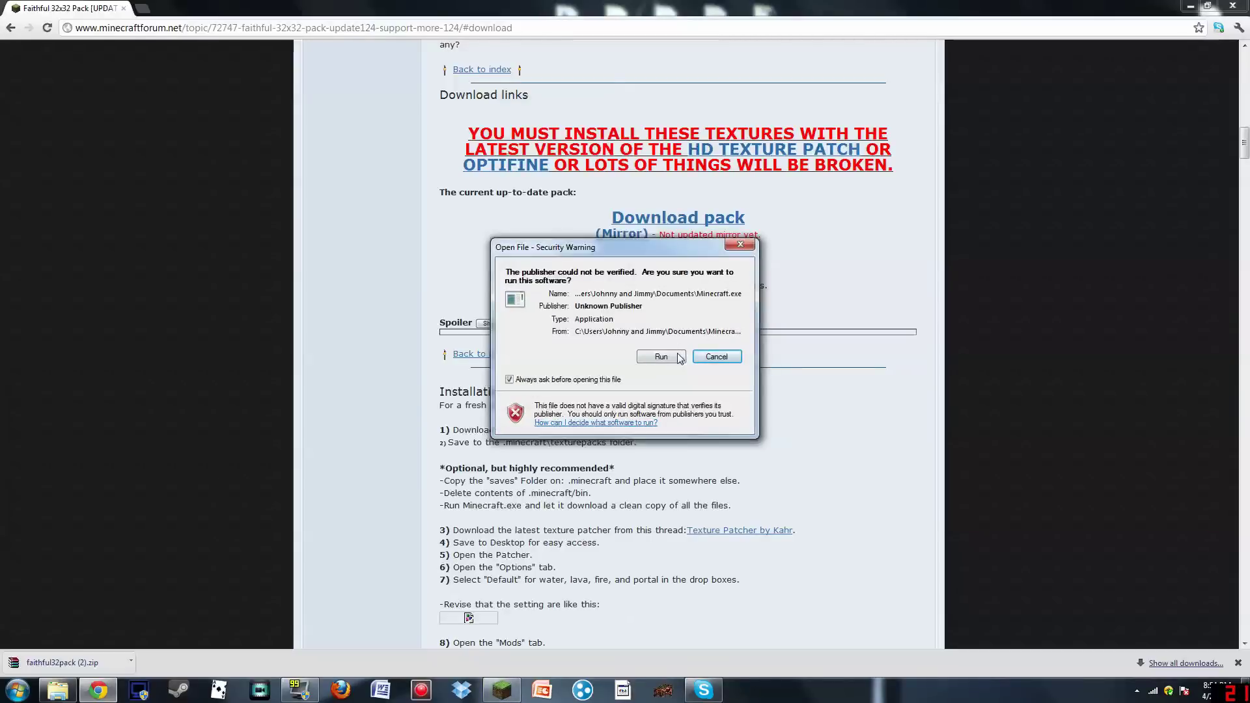
click(717, 356)
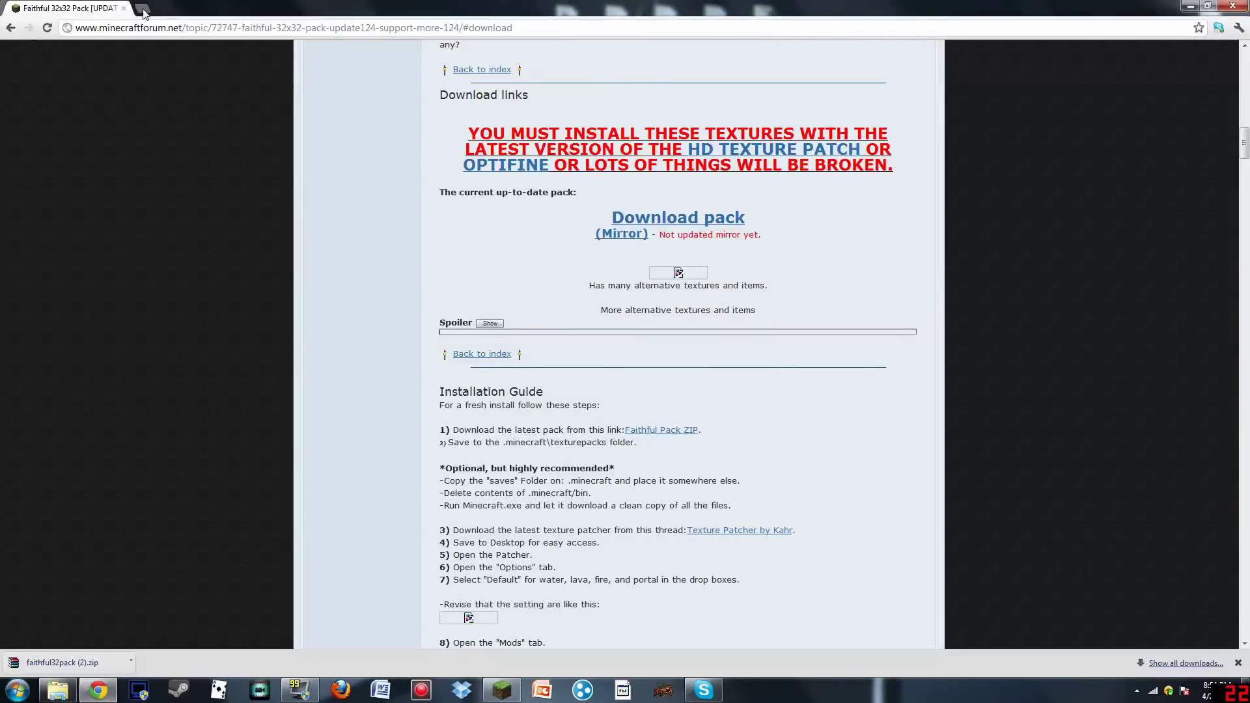
click(143, 9)
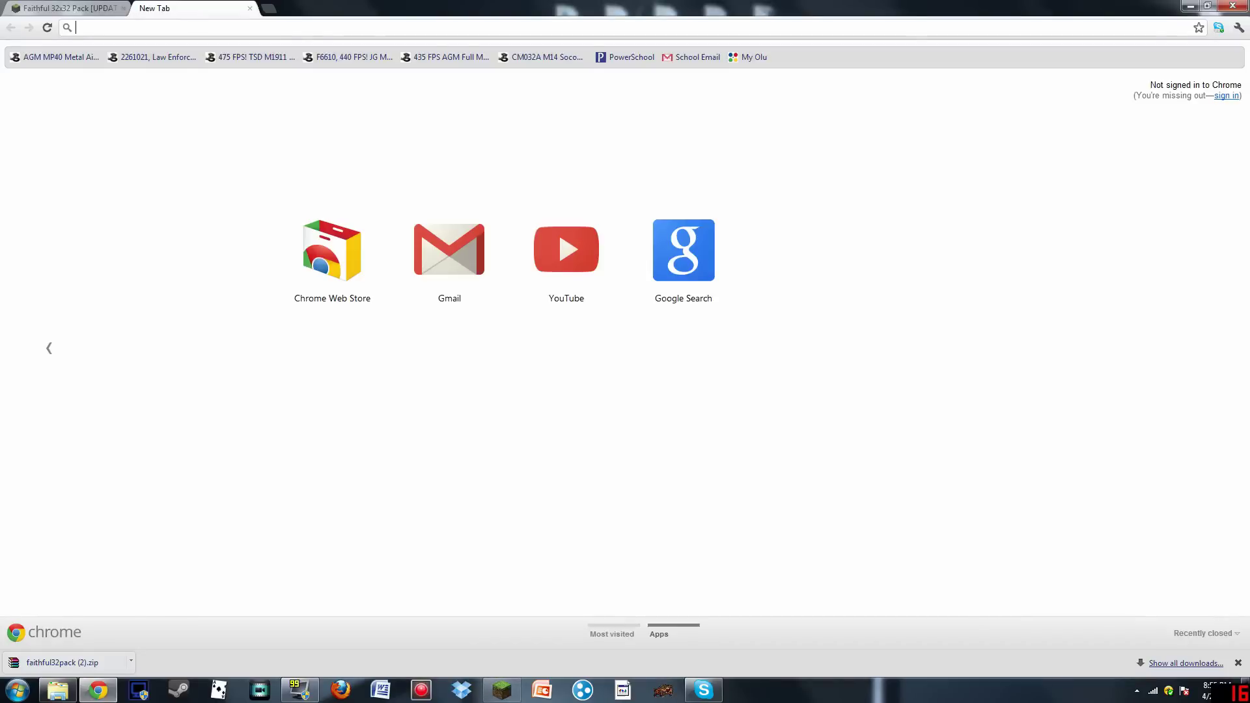
text(mcpat)
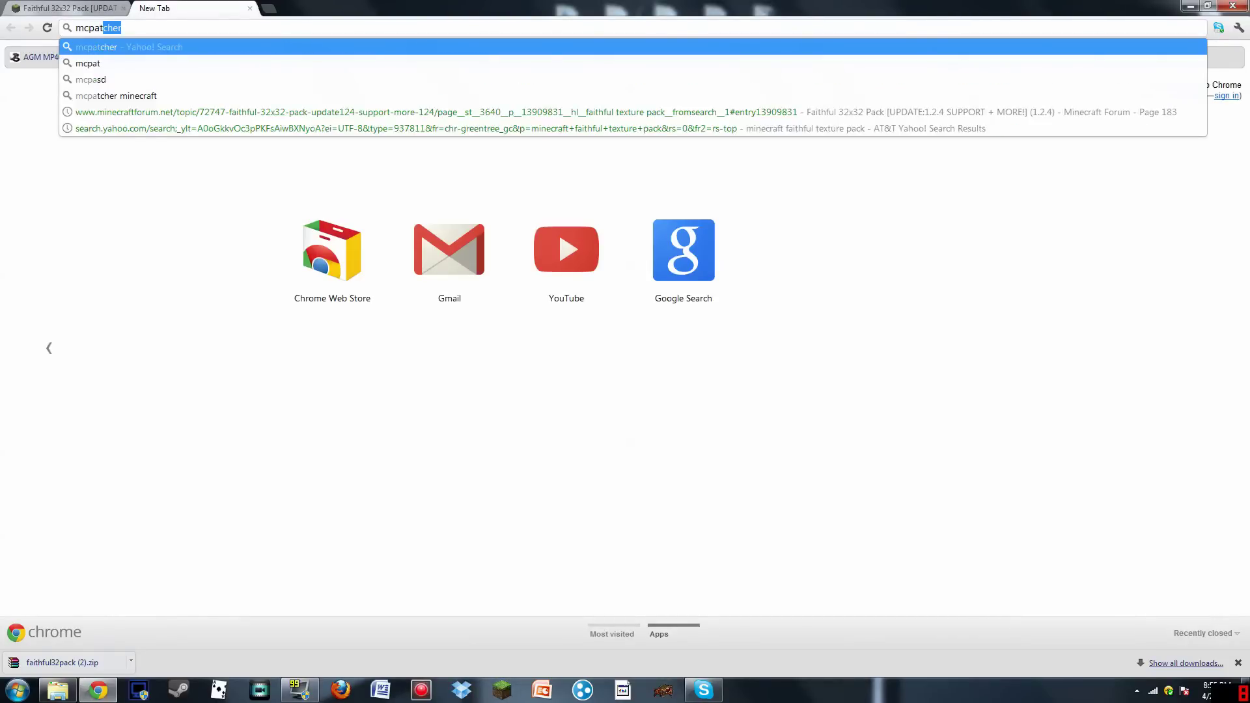
text(cher)
key(Return)
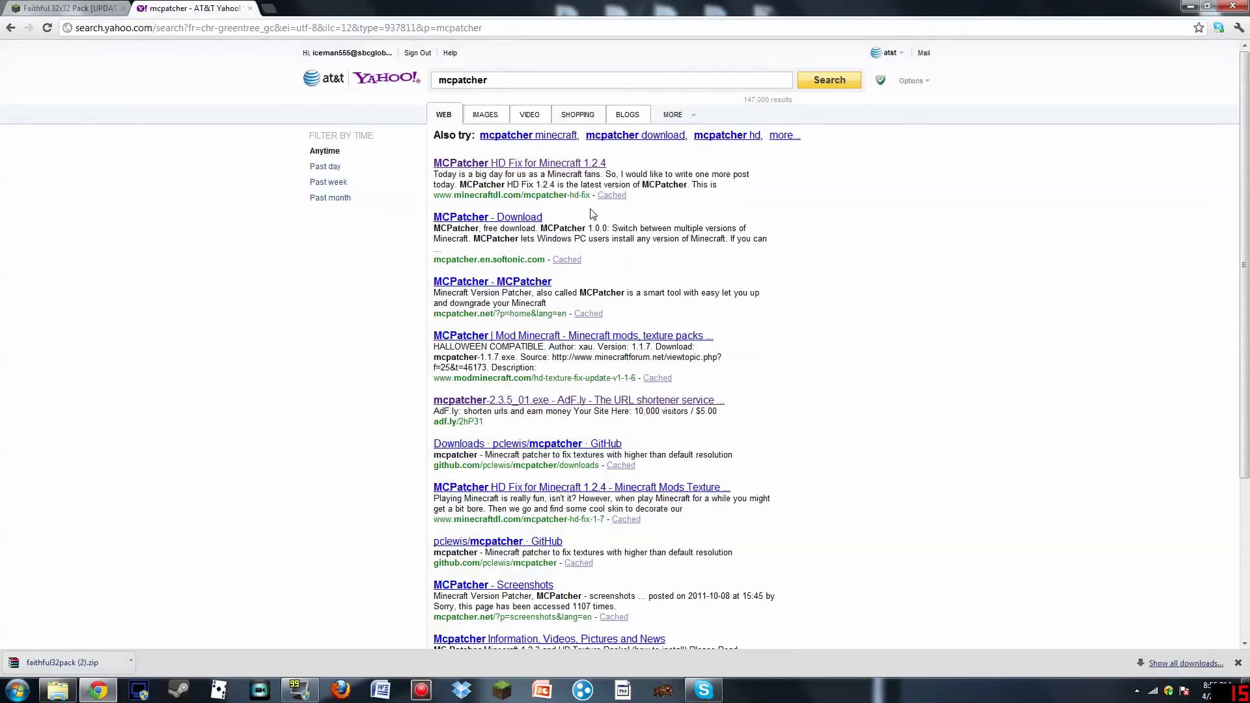
click(529, 401)
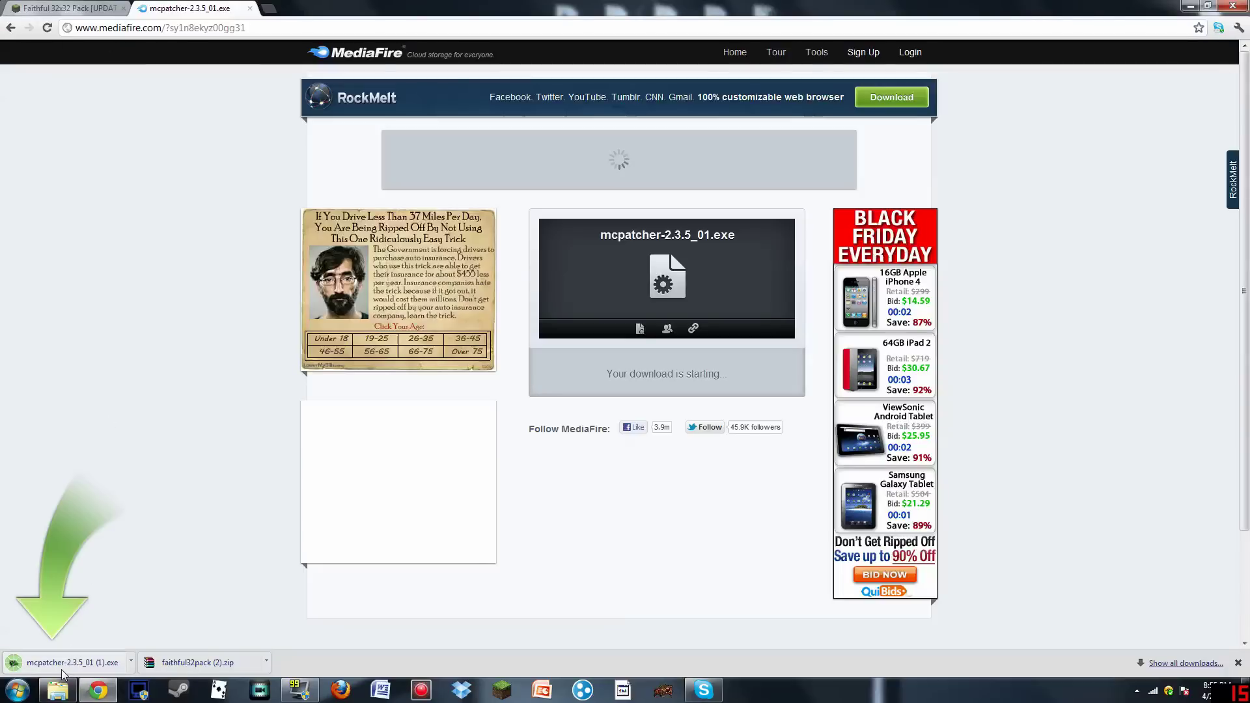
click(63, 667)
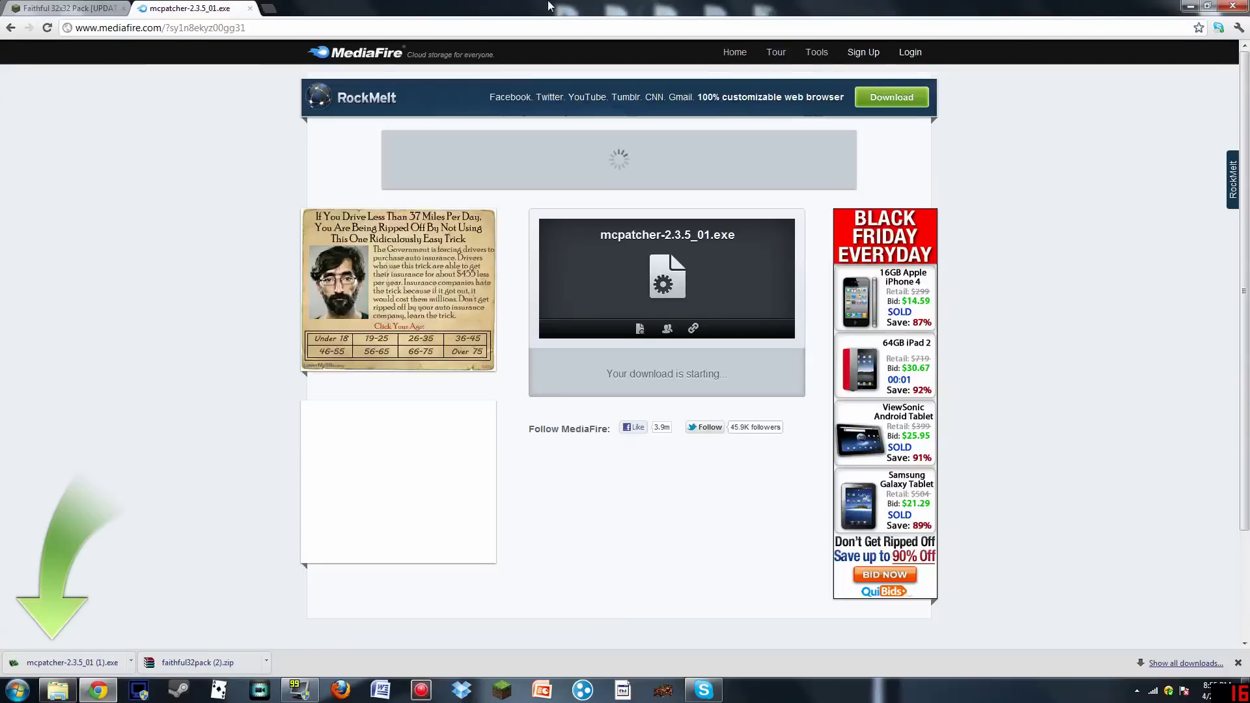
- Run the mcpatcher program from the desktop, allowing it past the security warning
drag(523, 8, 468, 12)
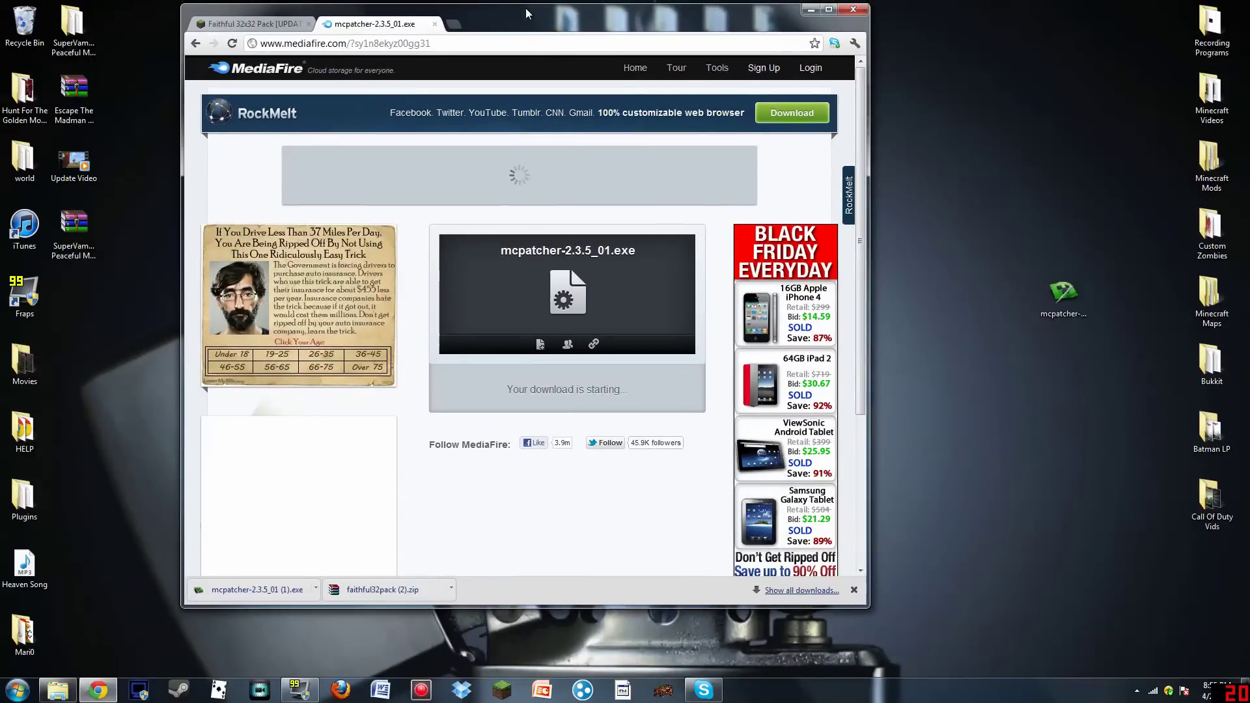
double_click(1062, 293)
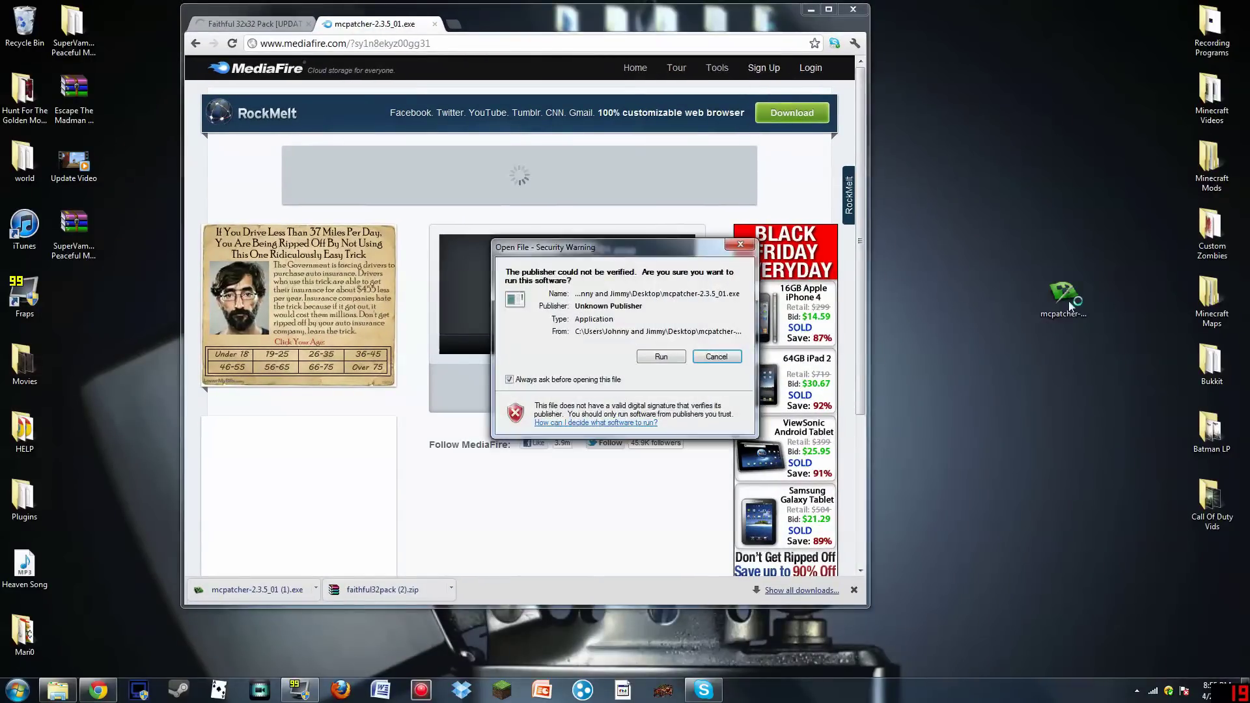
click(643, 357)
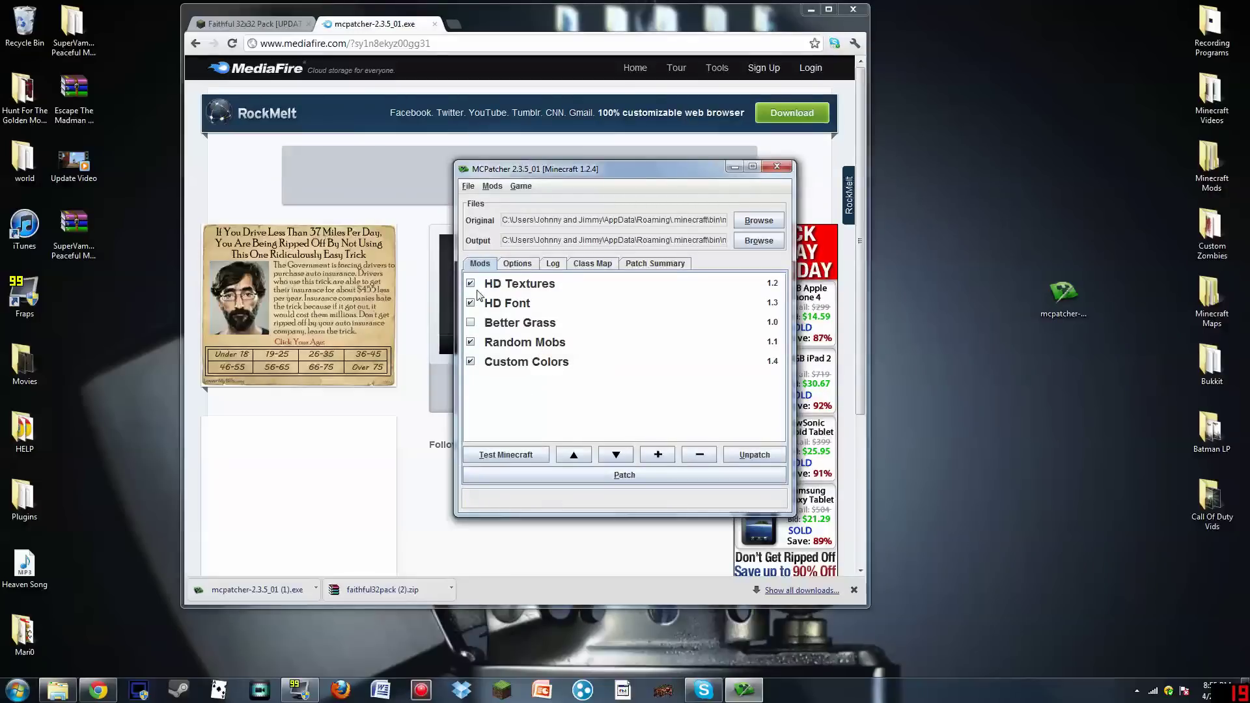
click(473, 329)
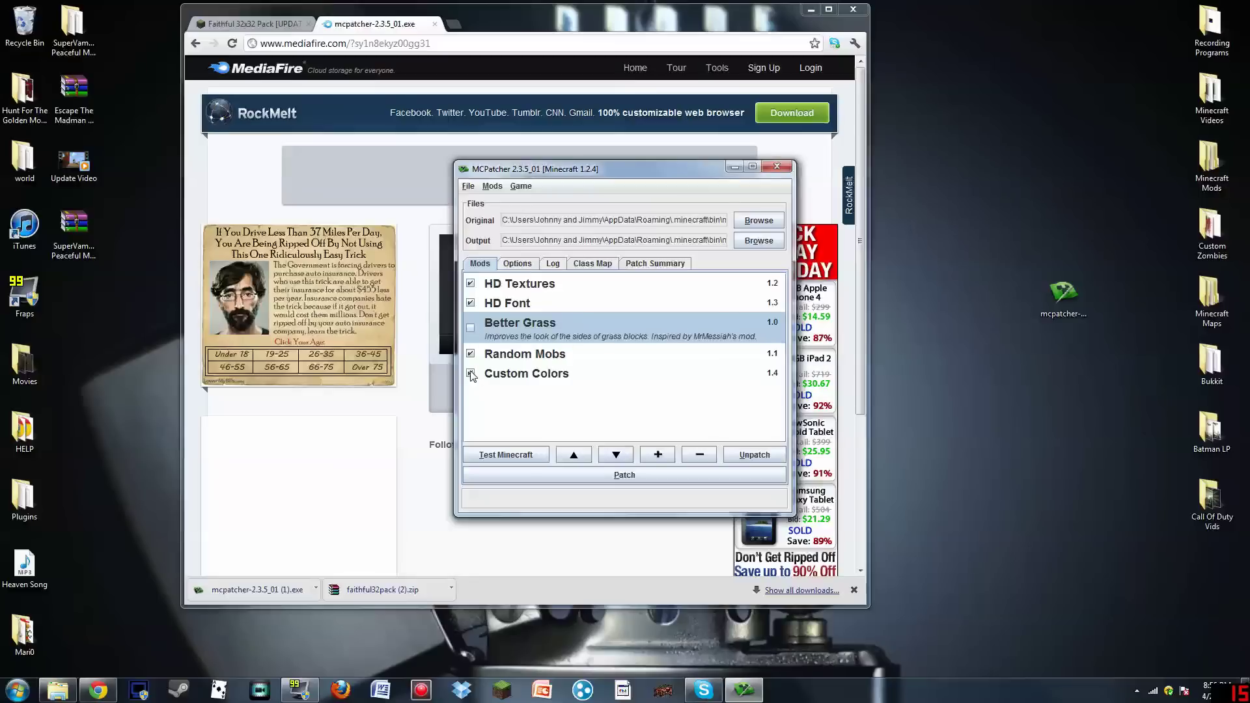
click(492, 187)
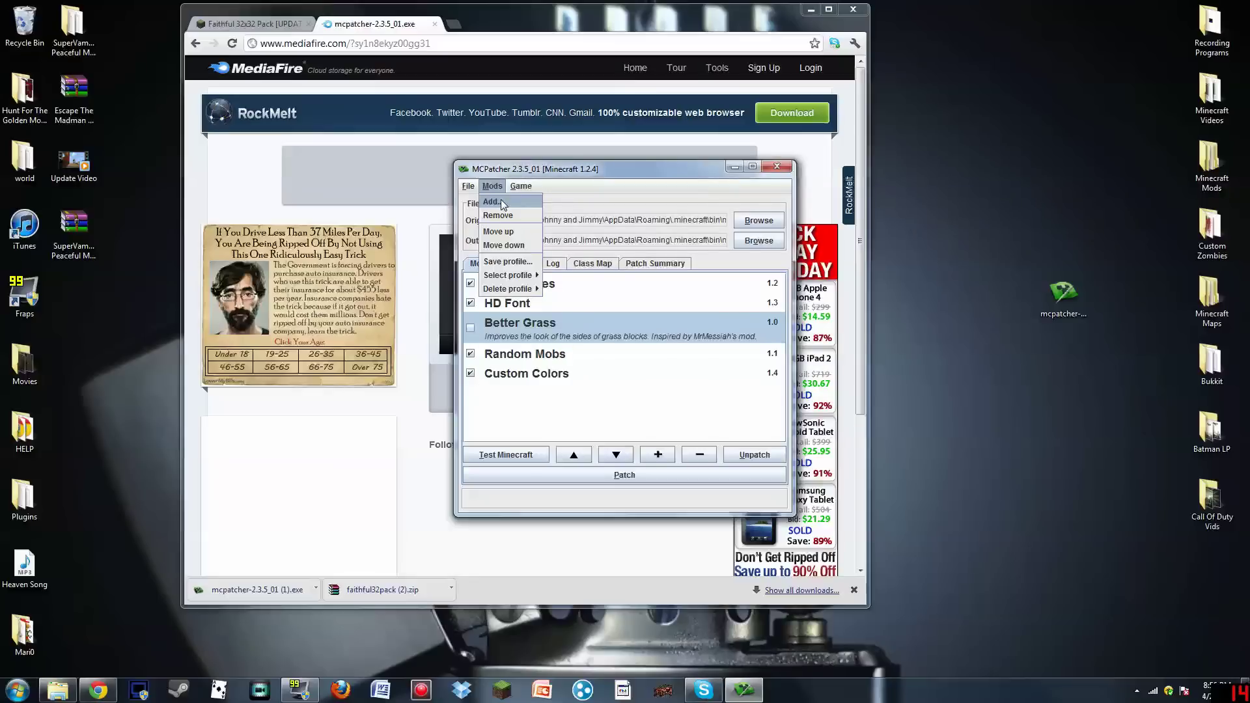
click(503, 203)
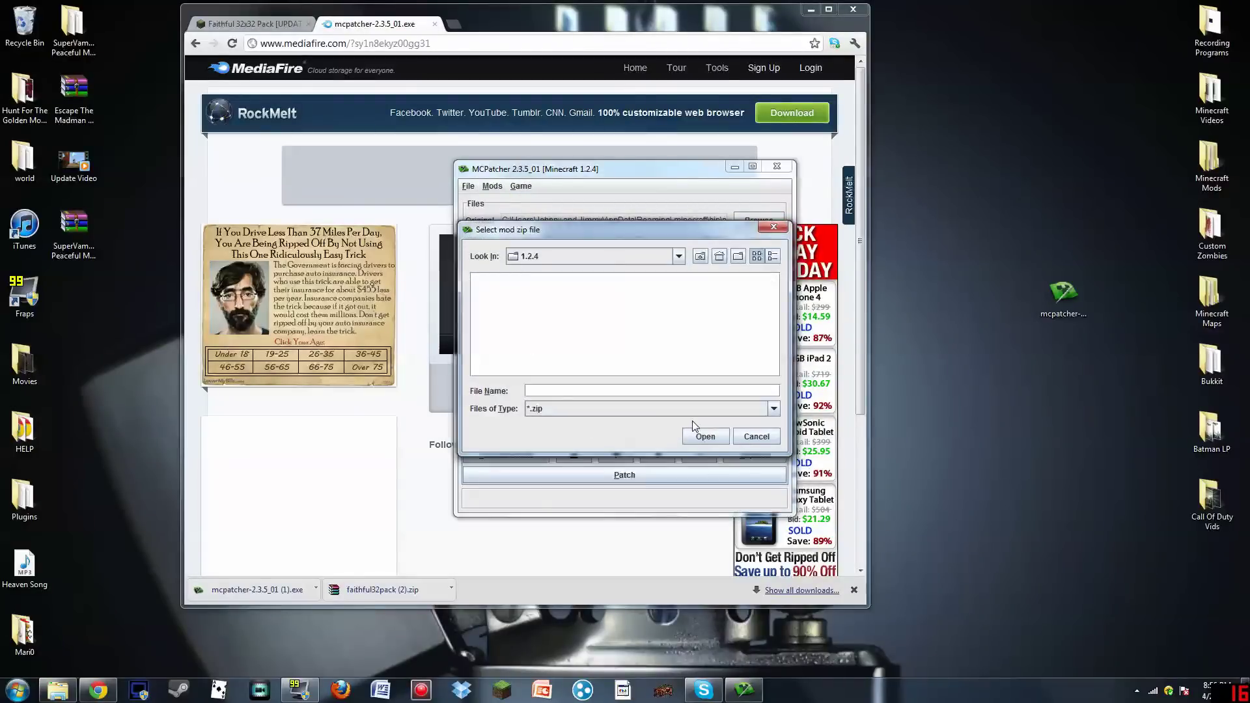
click(572, 259)
scroll(577, 326, down, 5)
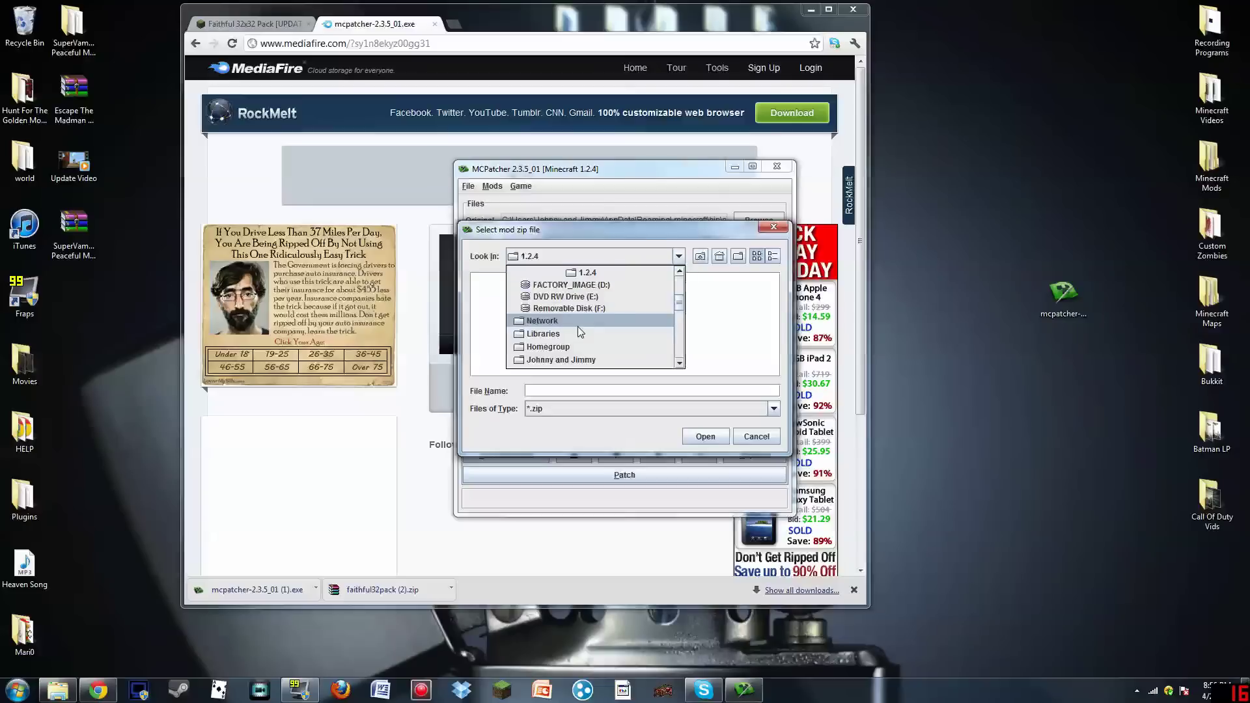
scroll(581, 335, down, 3)
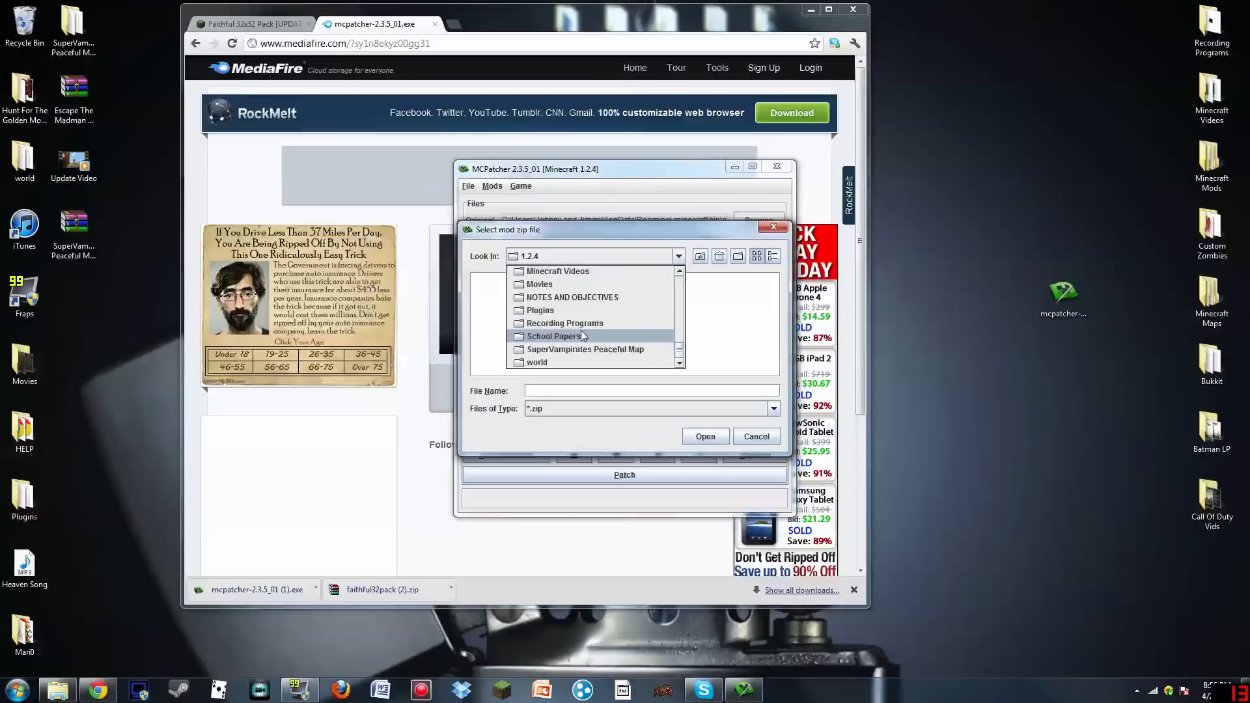
click(748, 440)
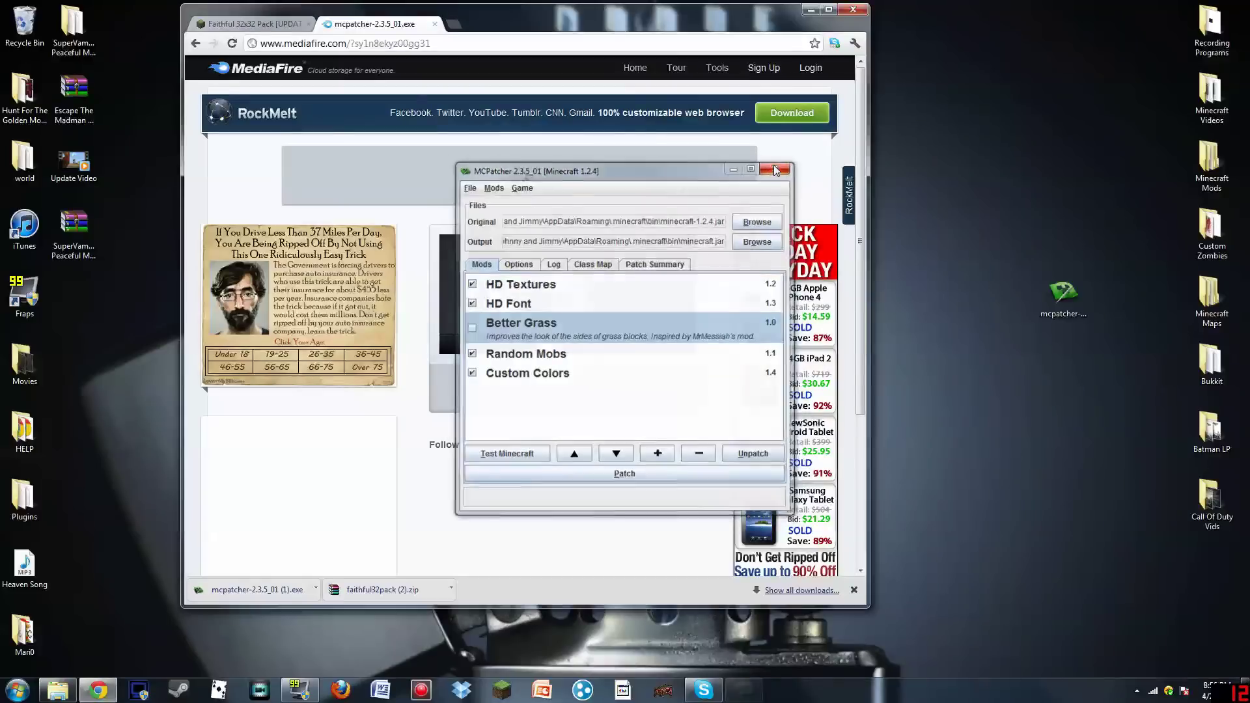
click(776, 168)
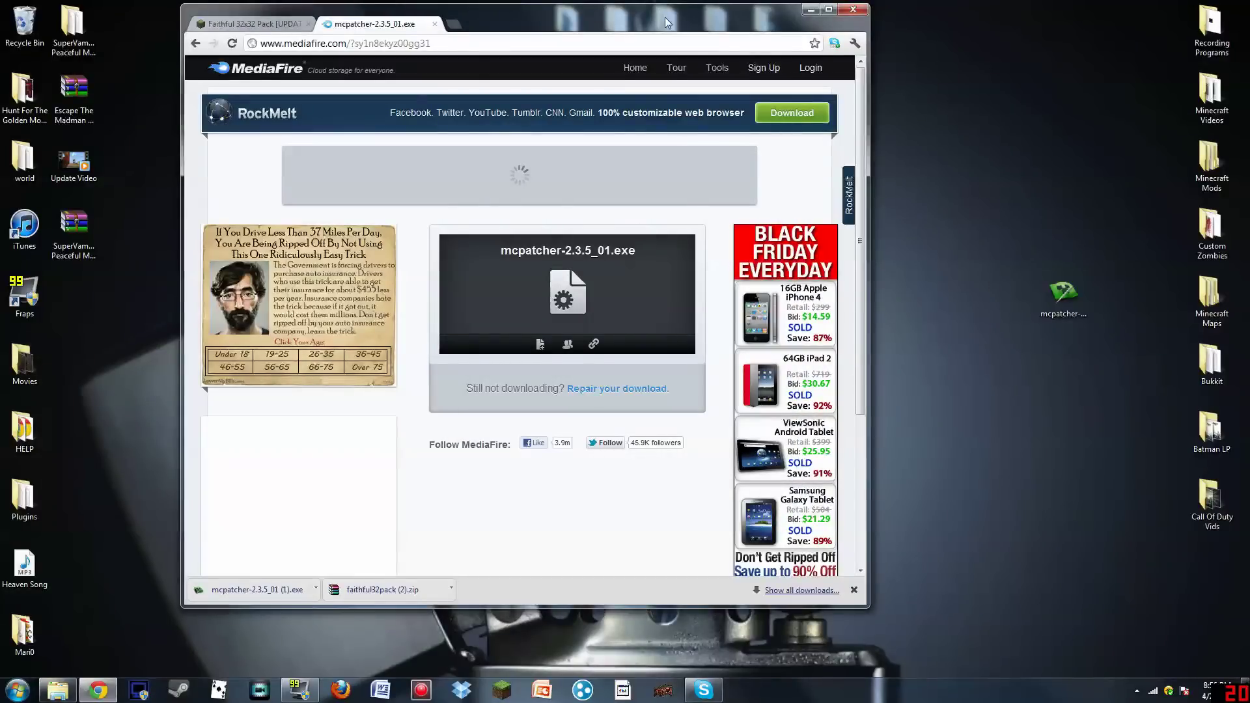
- Launch Minecraft, log in, and bring up the Select Texture Pack screen
drag(664, 10, 694, 5)
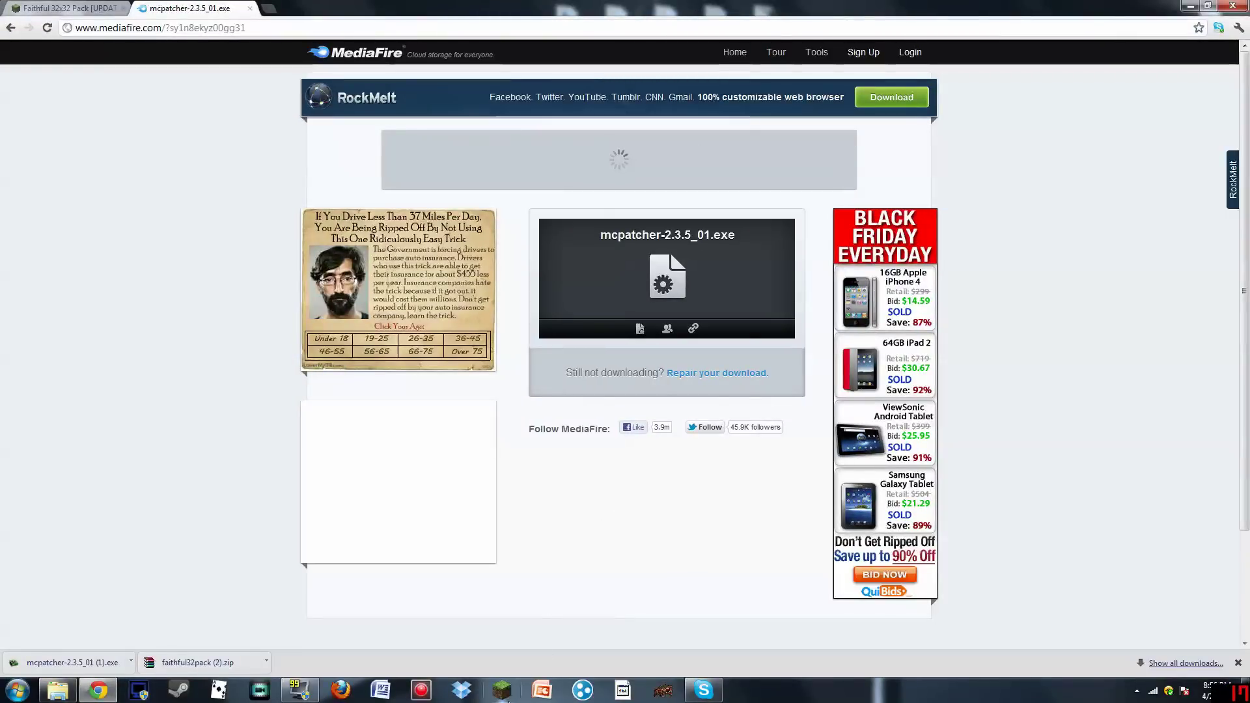
click(502, 691)
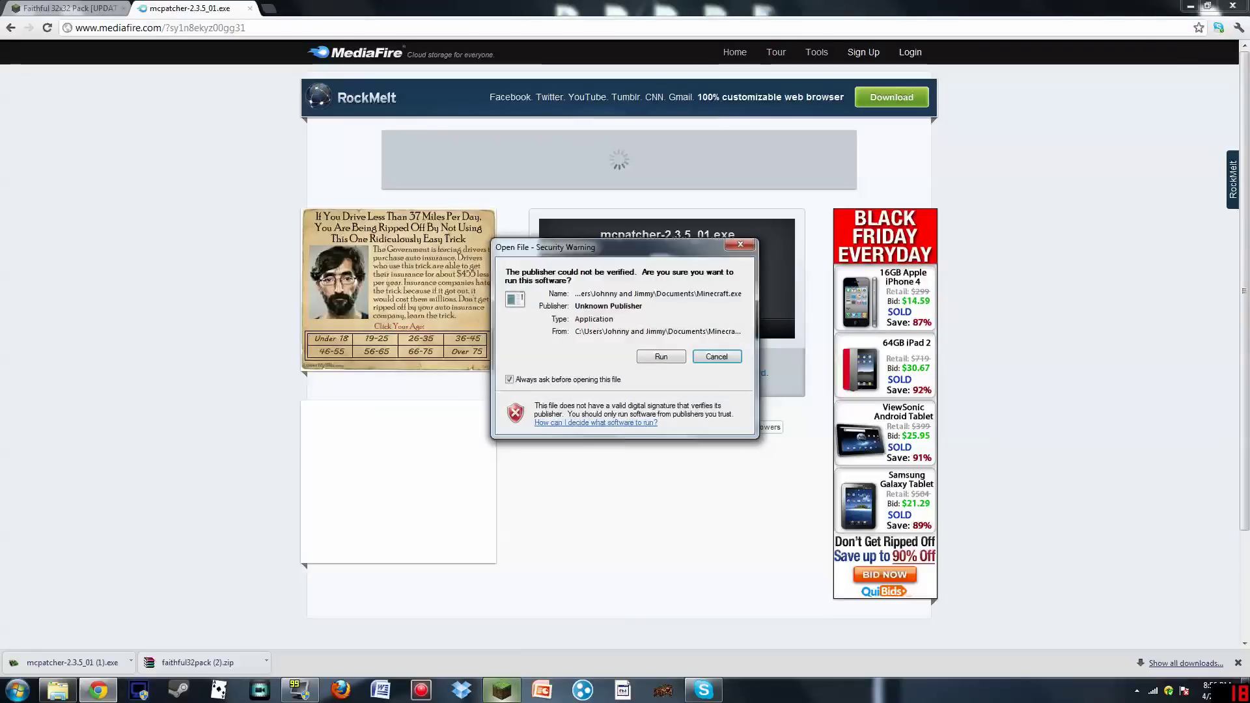
click(672, 359)
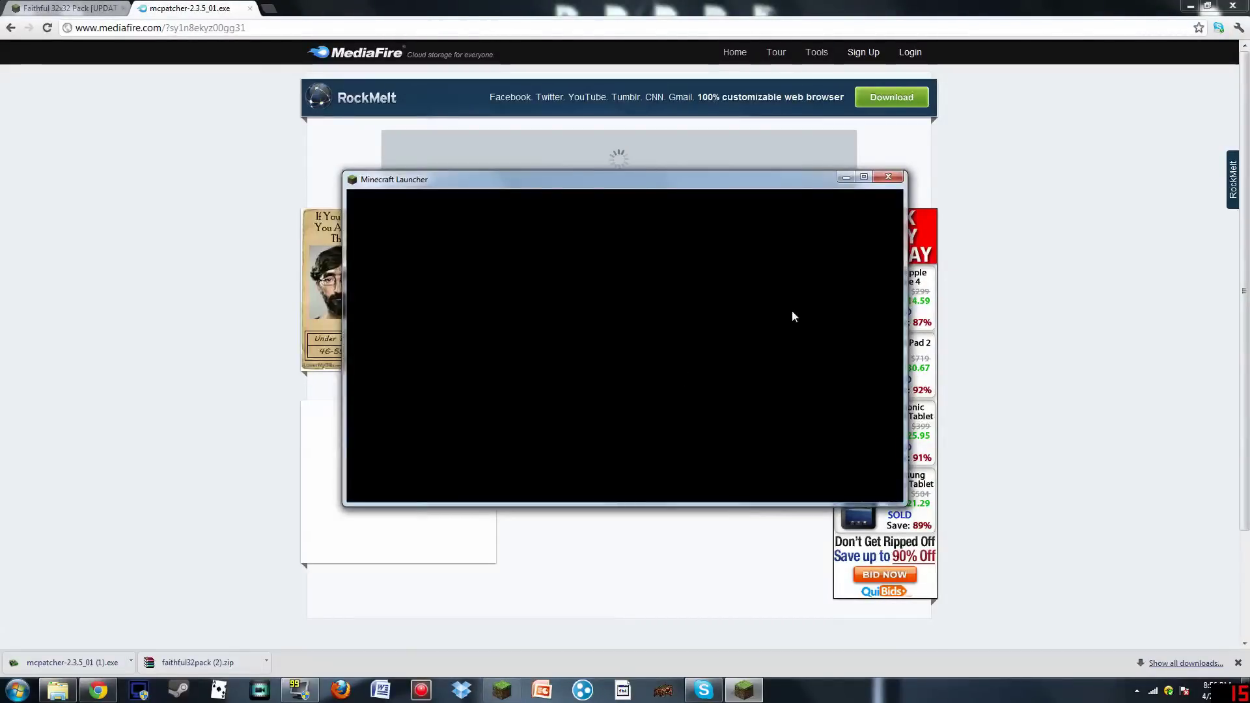
click(866, 473)
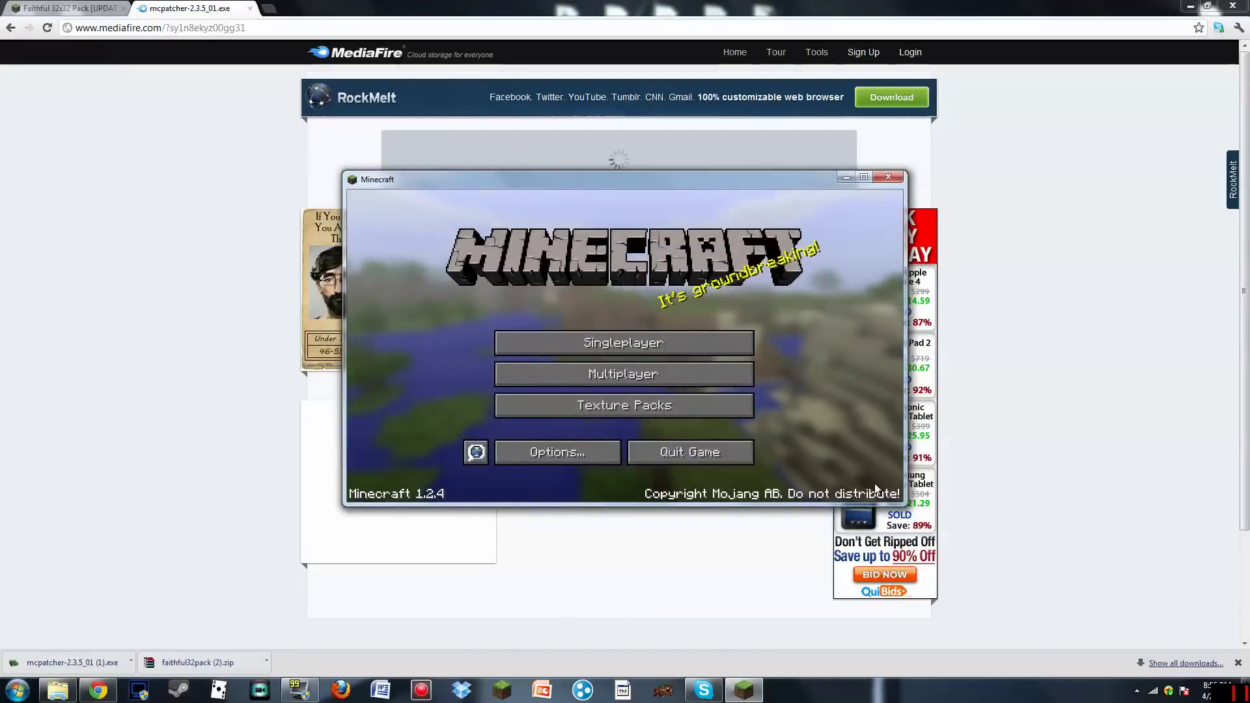
click(731, 412)
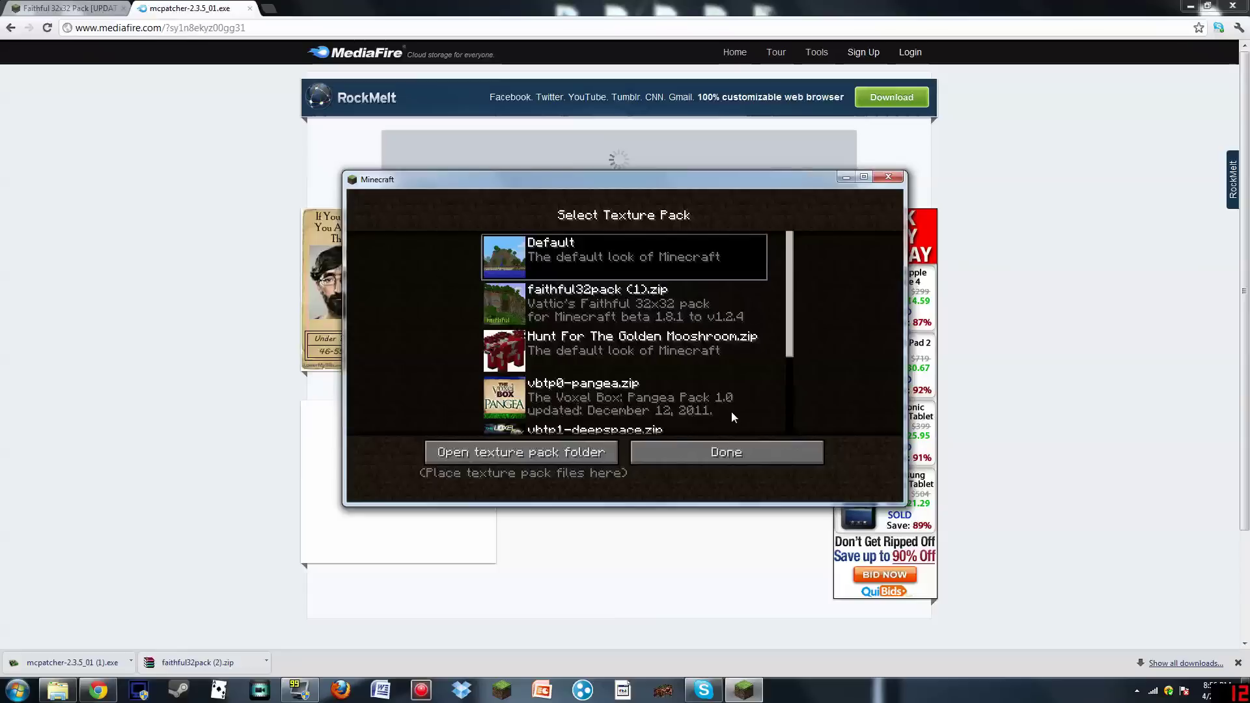
click(583, 455)
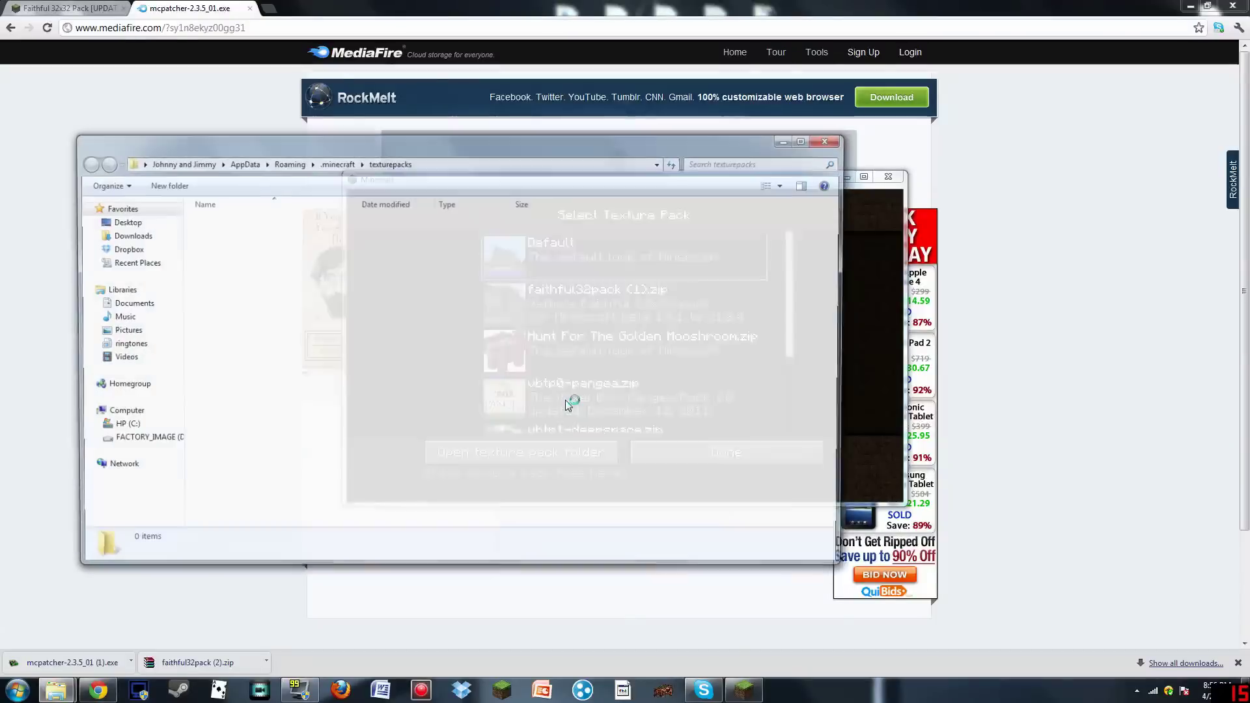
click(841, 131)
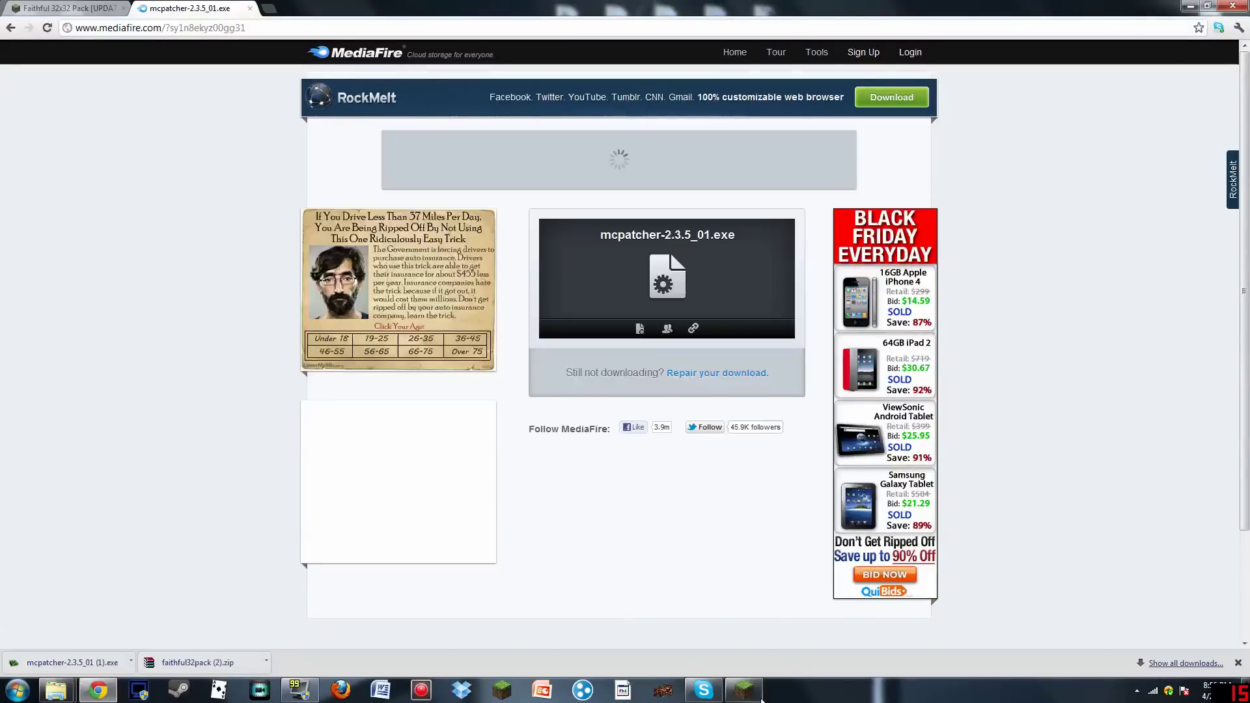
click(744, 690)
click(510, 459)
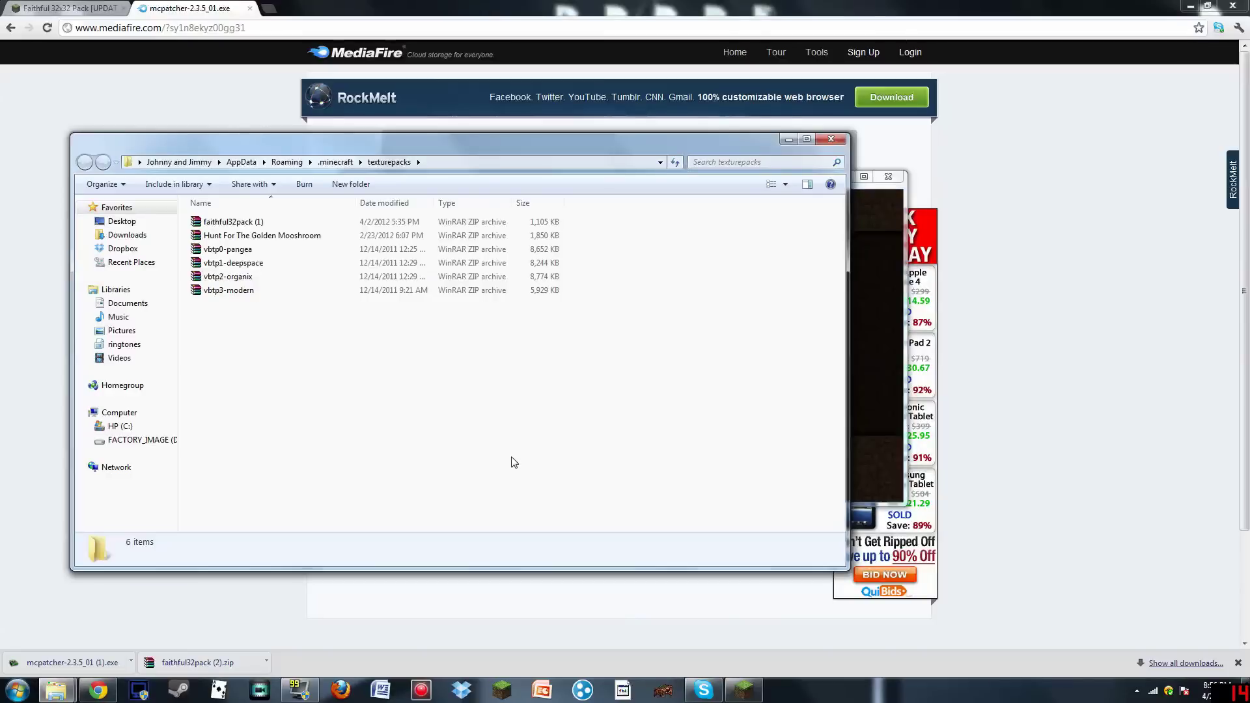
click(821, 141)
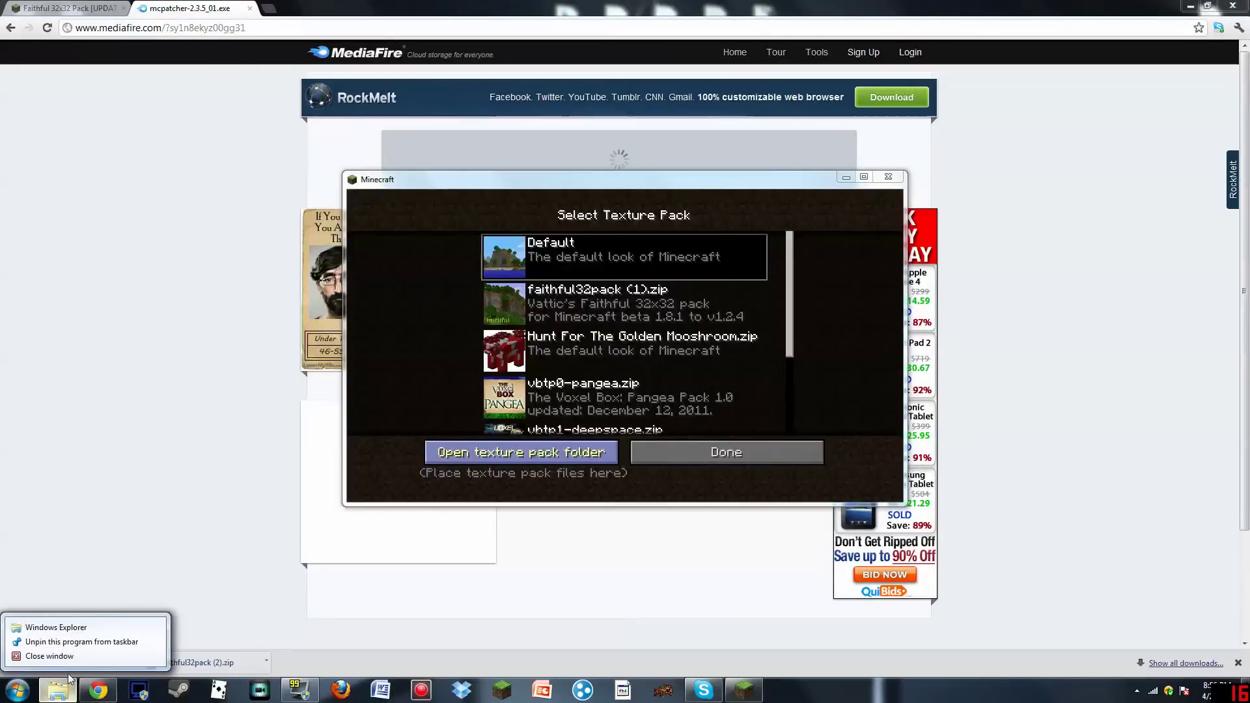
click(50, 656)
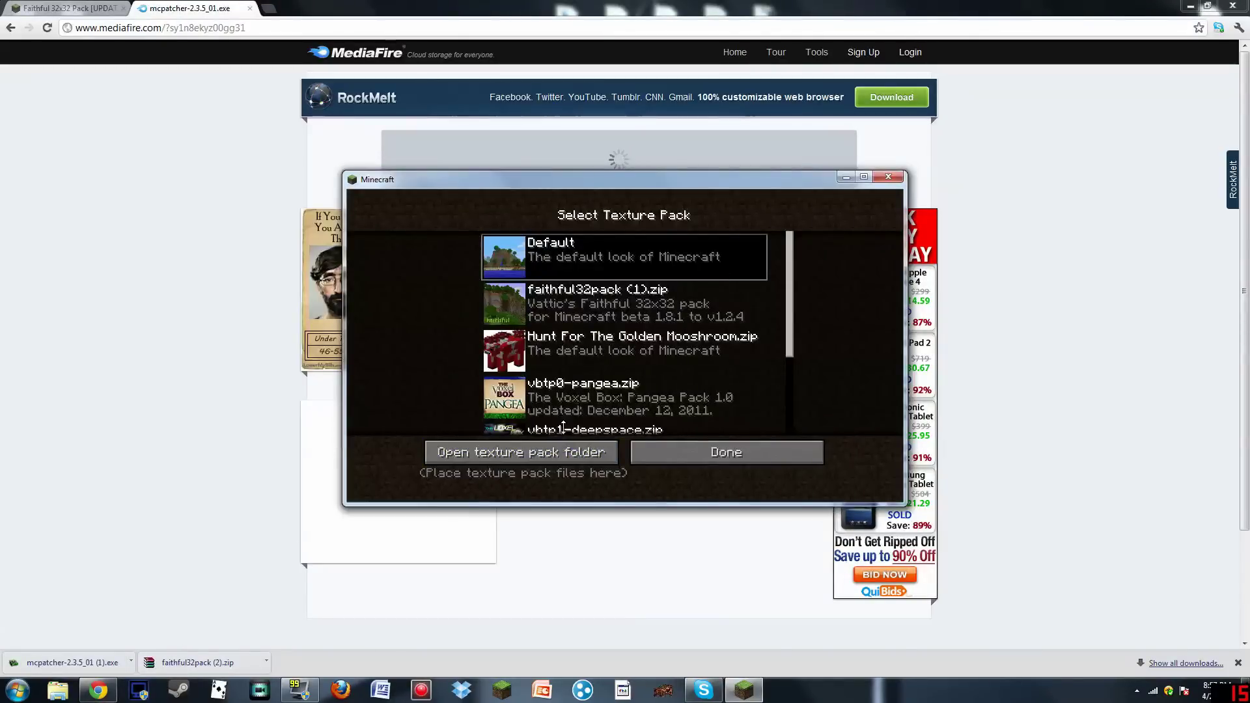
click(570, 451)
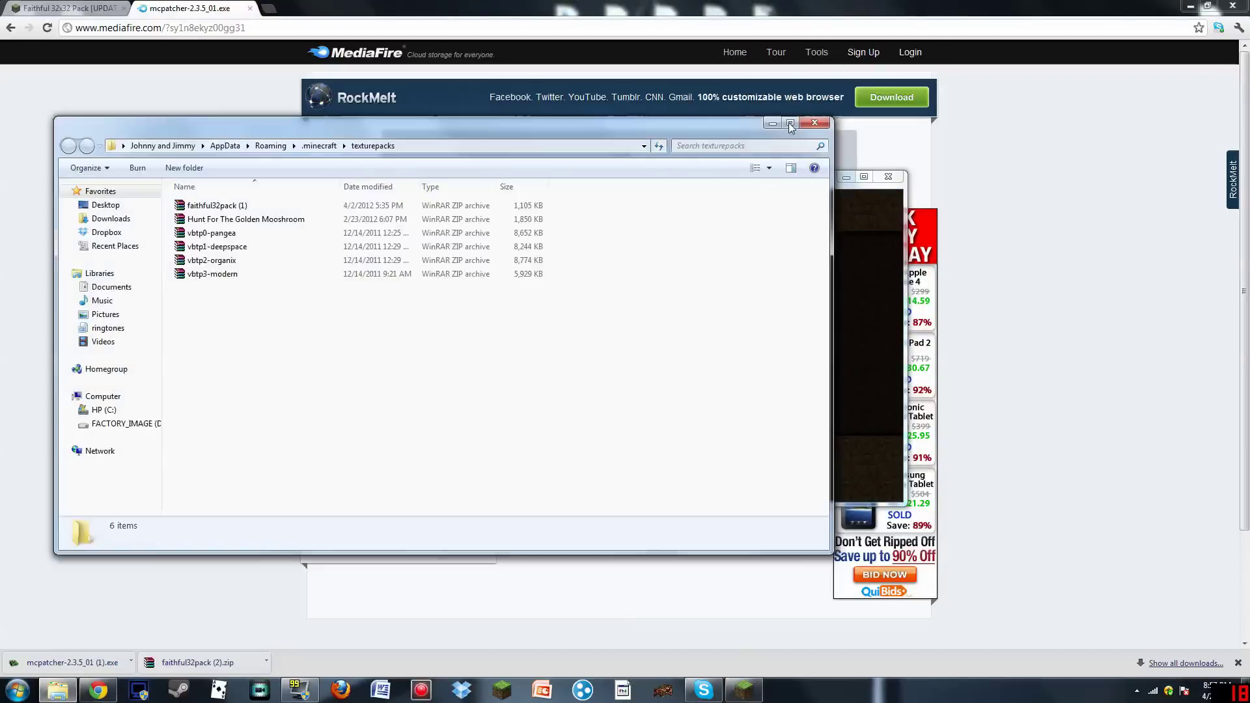
click(814, 123)
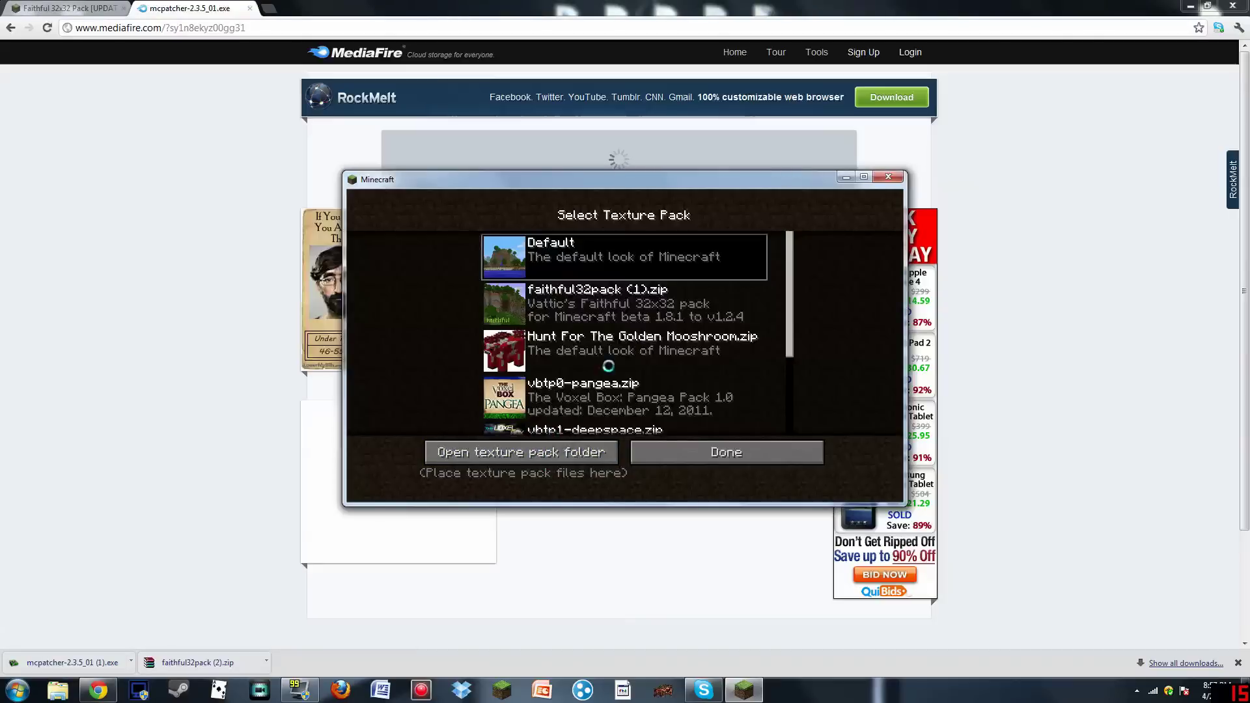
- Apply faithful32pack (1).zip and load SuperVampirate's Peaceful World in Singleplayer
click(664, 311)
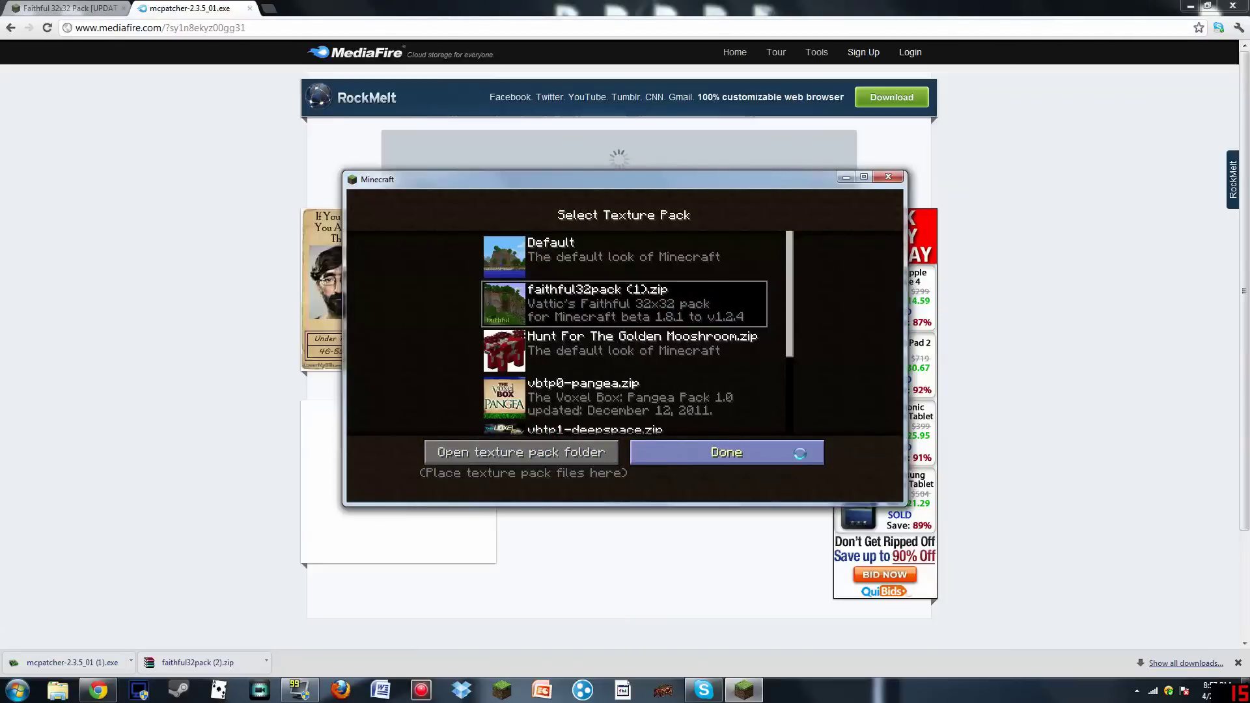
click(799, 453)
click(689, 347)
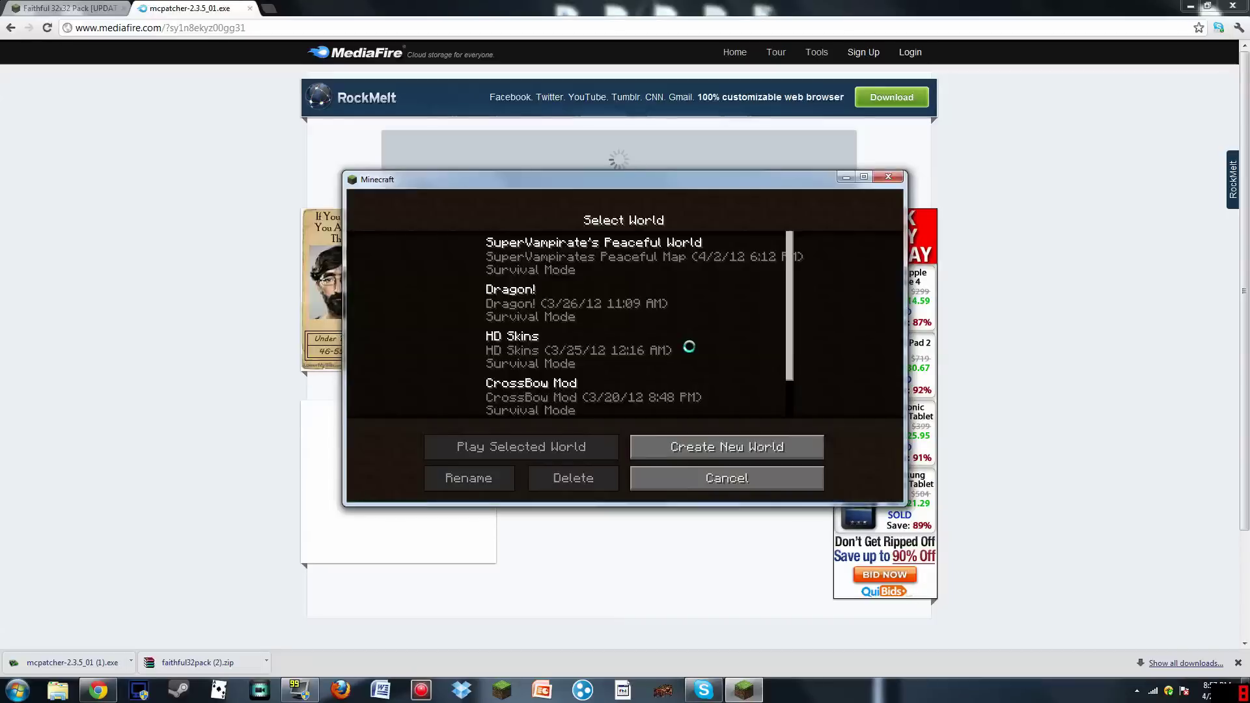
click(602, 248)
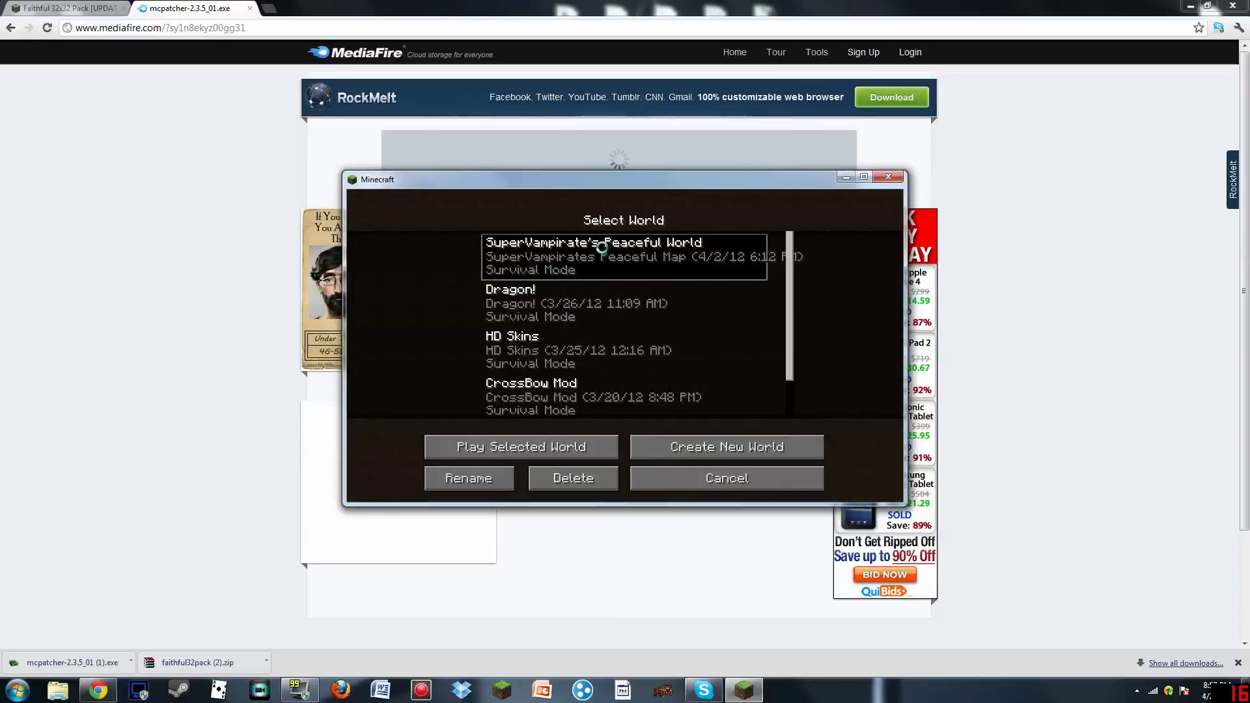
click(575, 442)
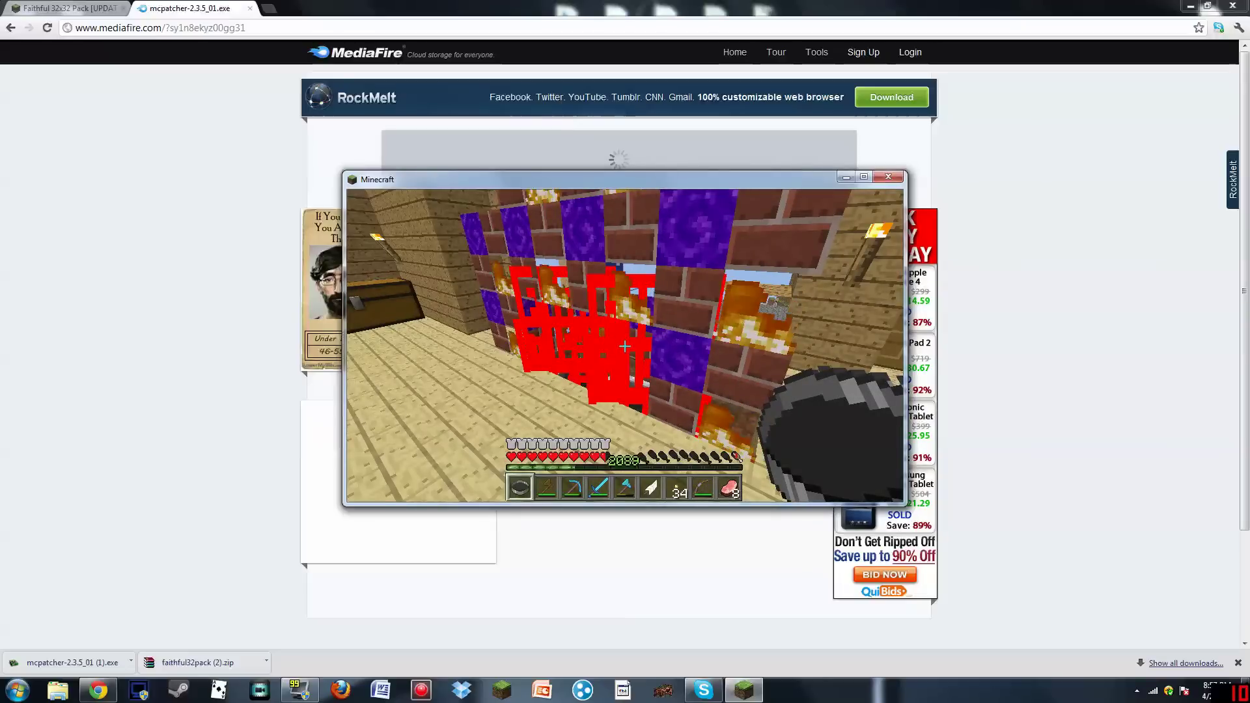
- Save and quit the world, then close the Minecraft game window
key(Escape)
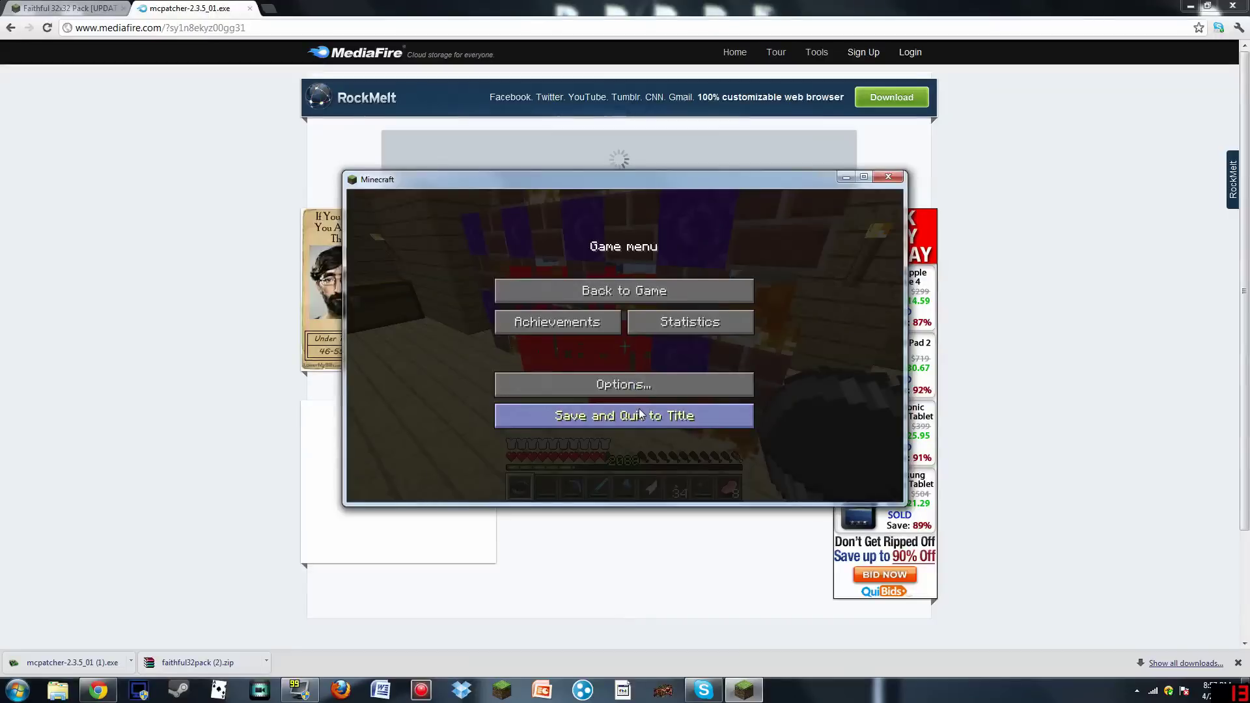
click(639, 410)
click(890, 177)
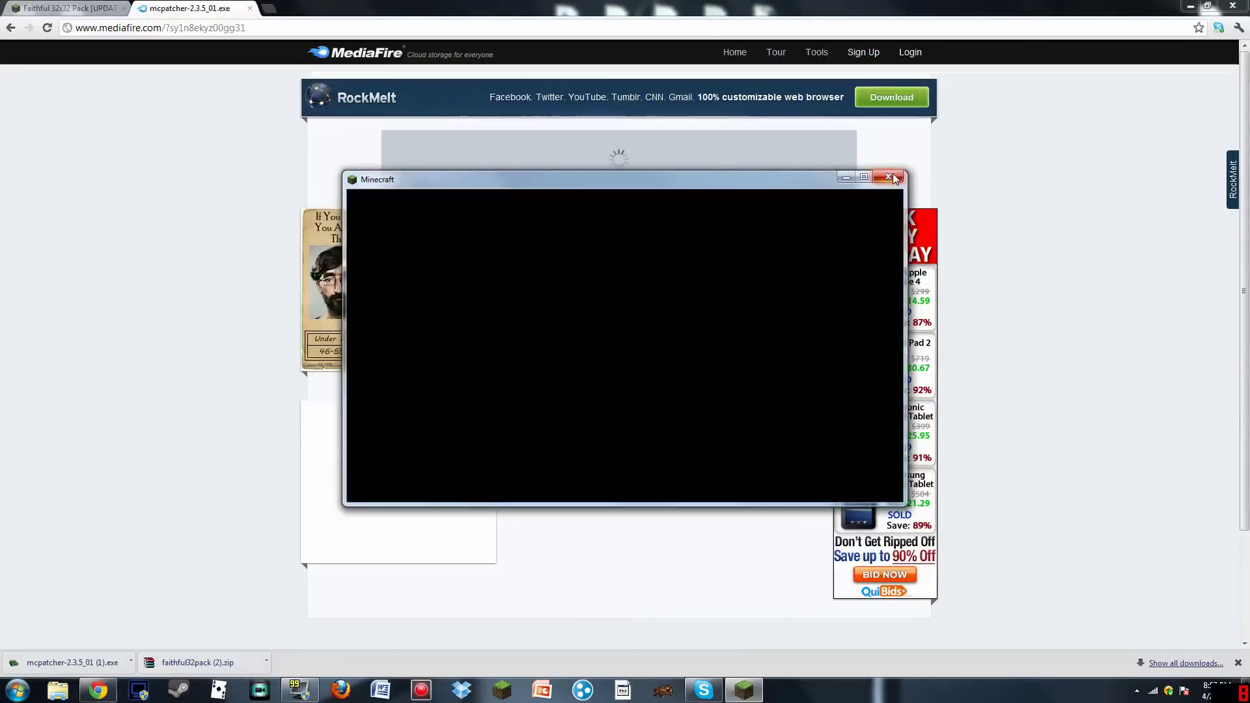
- Run MCPatcher from the desktop and patch minecraft.jar with the selected mods
mouse_move(527, 8)
mouse_down()
mouse_move(344, 158)
mouse_move(435, 117)
mouse_move(536, 17)
mouse_up()
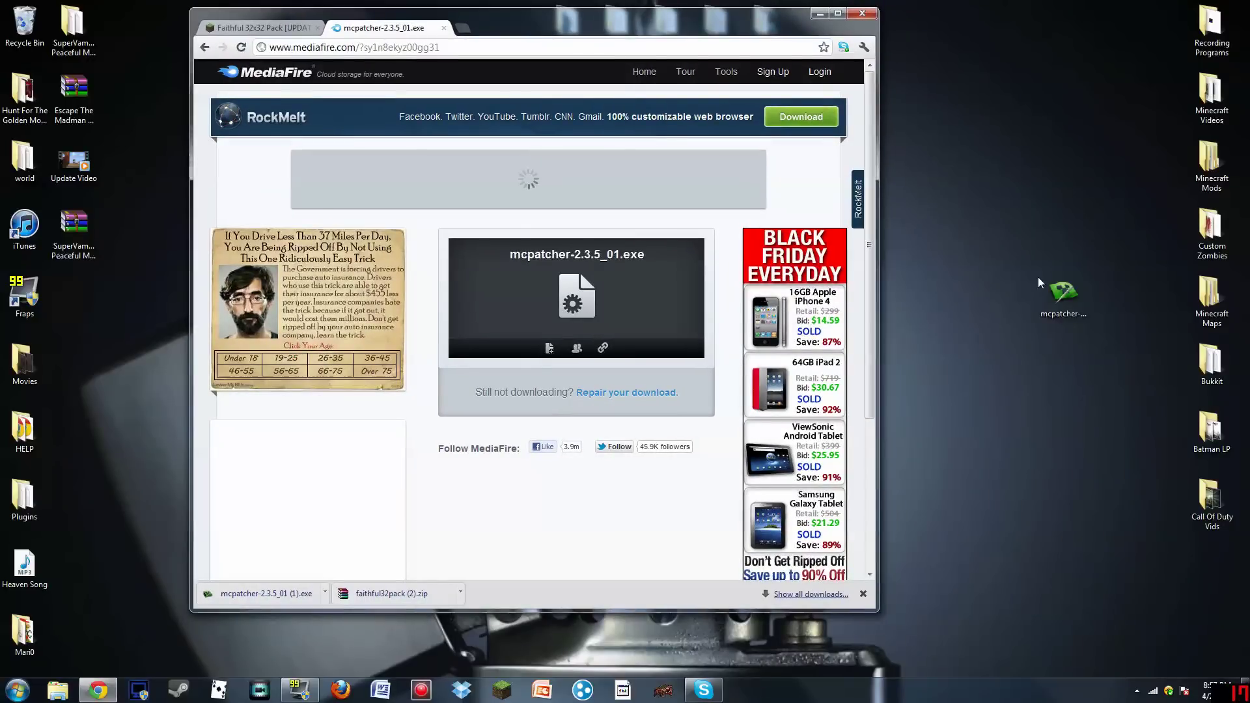
double_click(1063, 294)
click(661, 356)
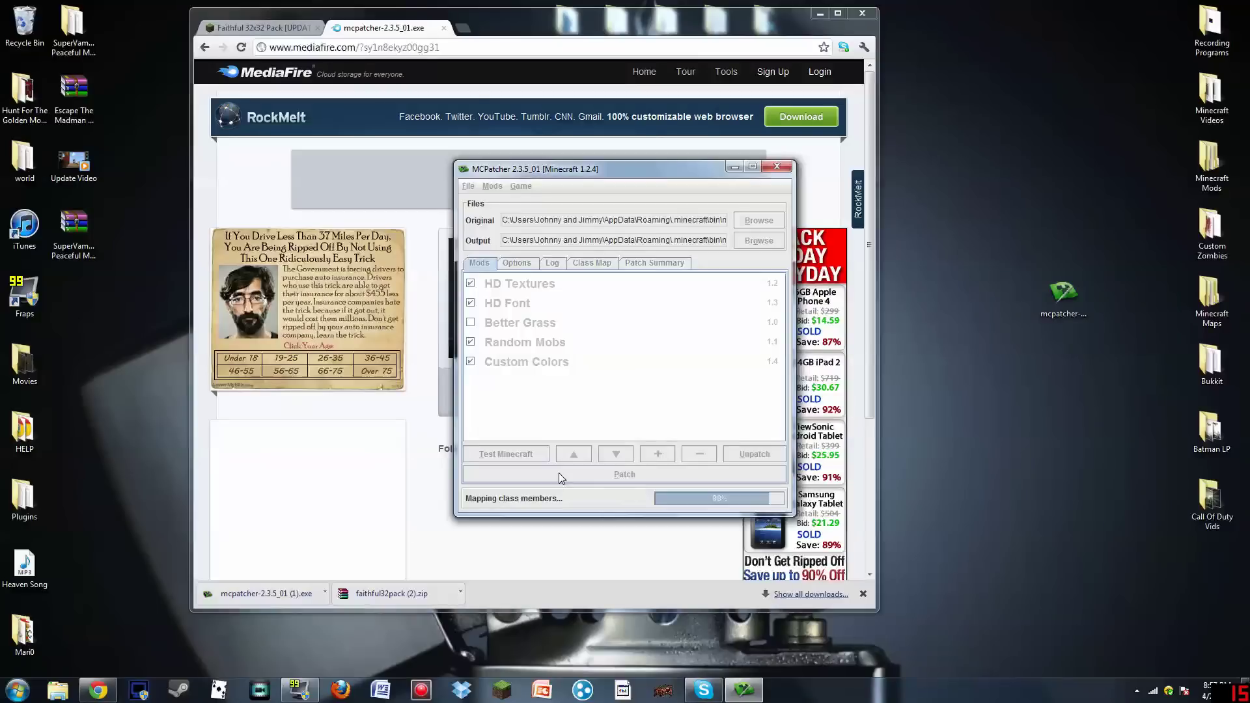
click(533, 472)
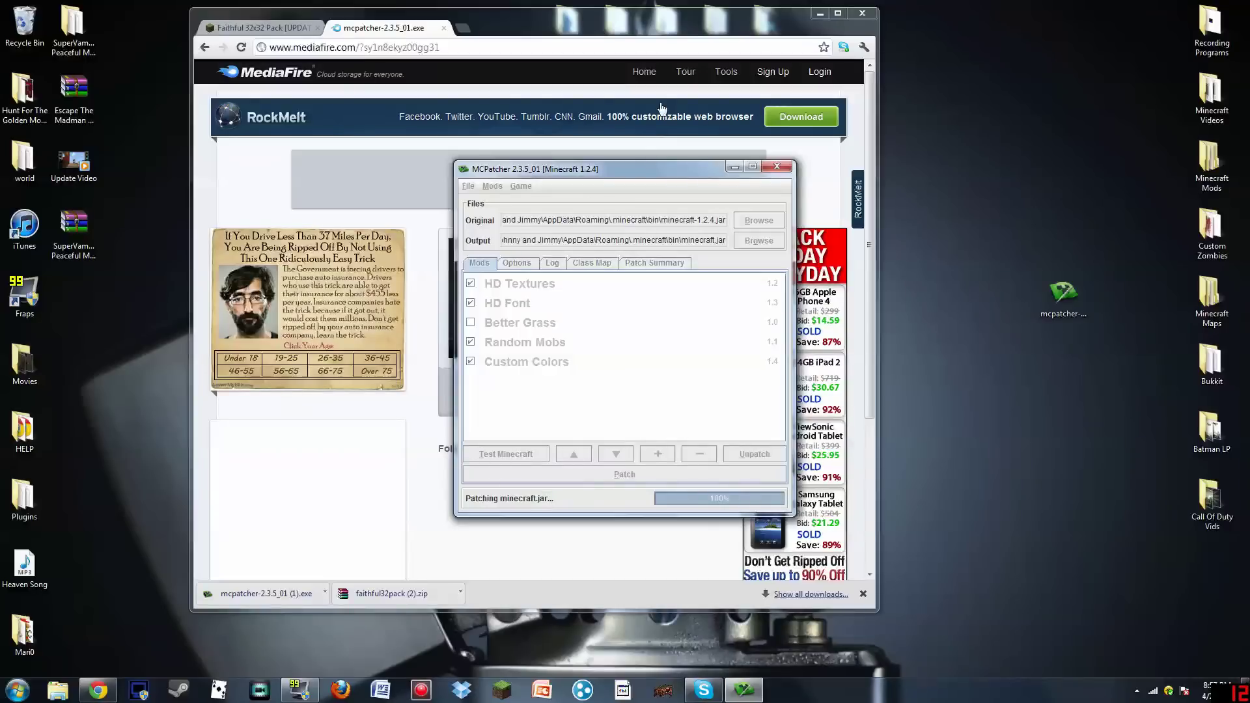
- Close MCPatcher, relaunch Minecraft, and log in from the maximized launcher
click(777, 166)
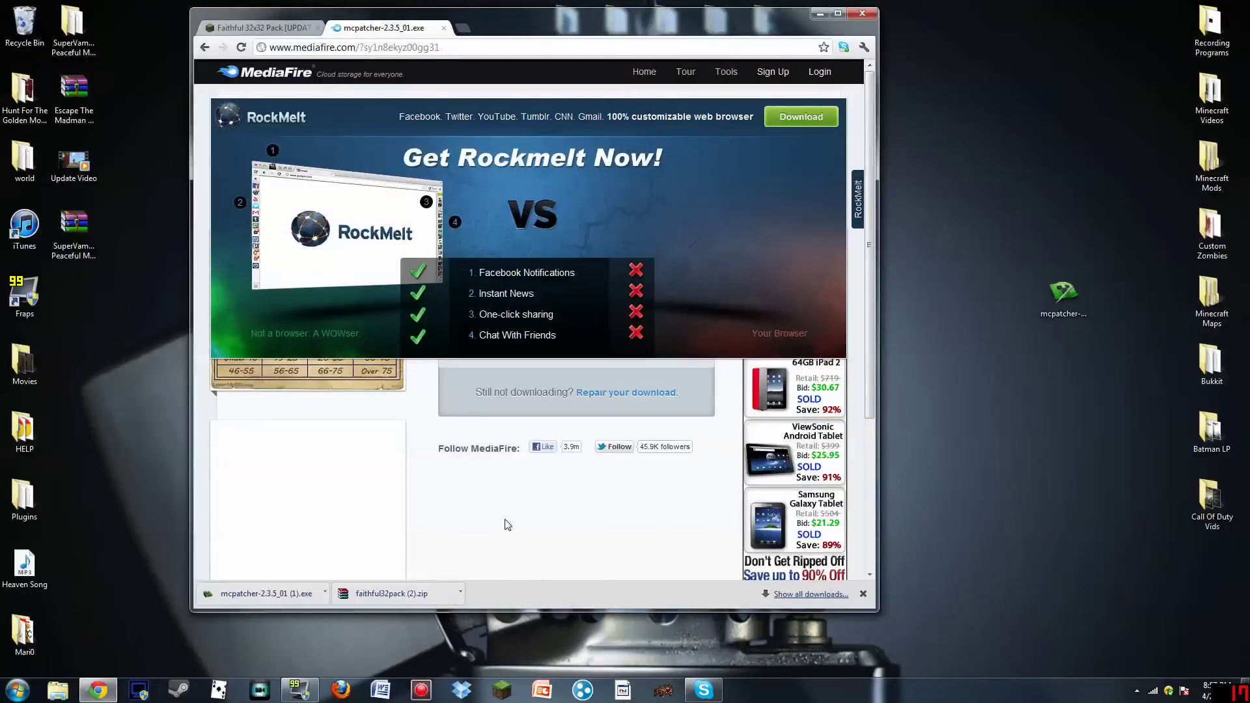
click(499, 690)
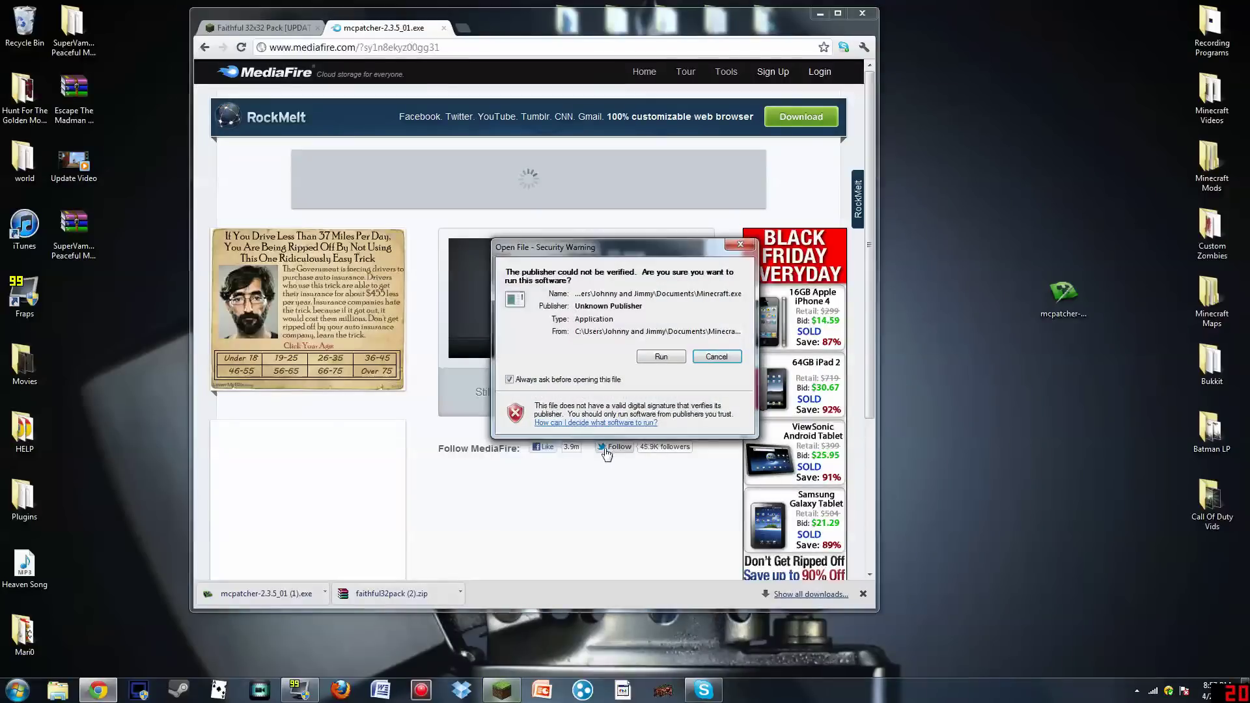
click(680, 356)
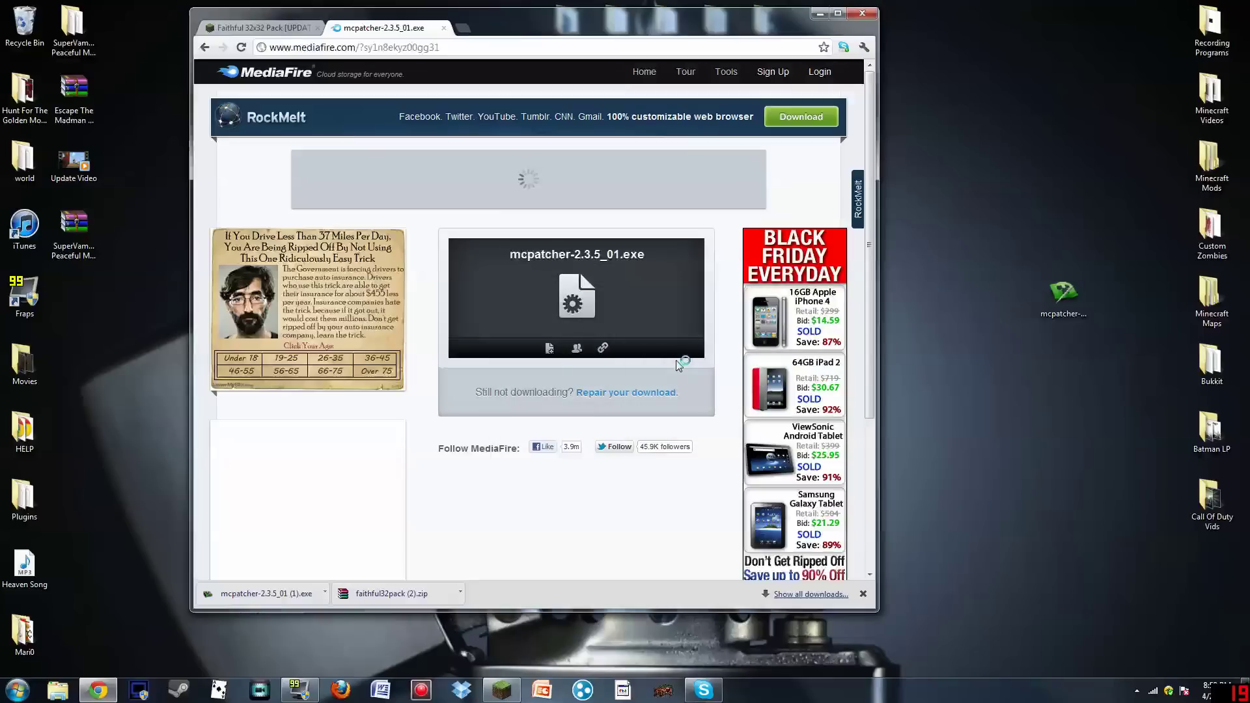
click(819, 14)
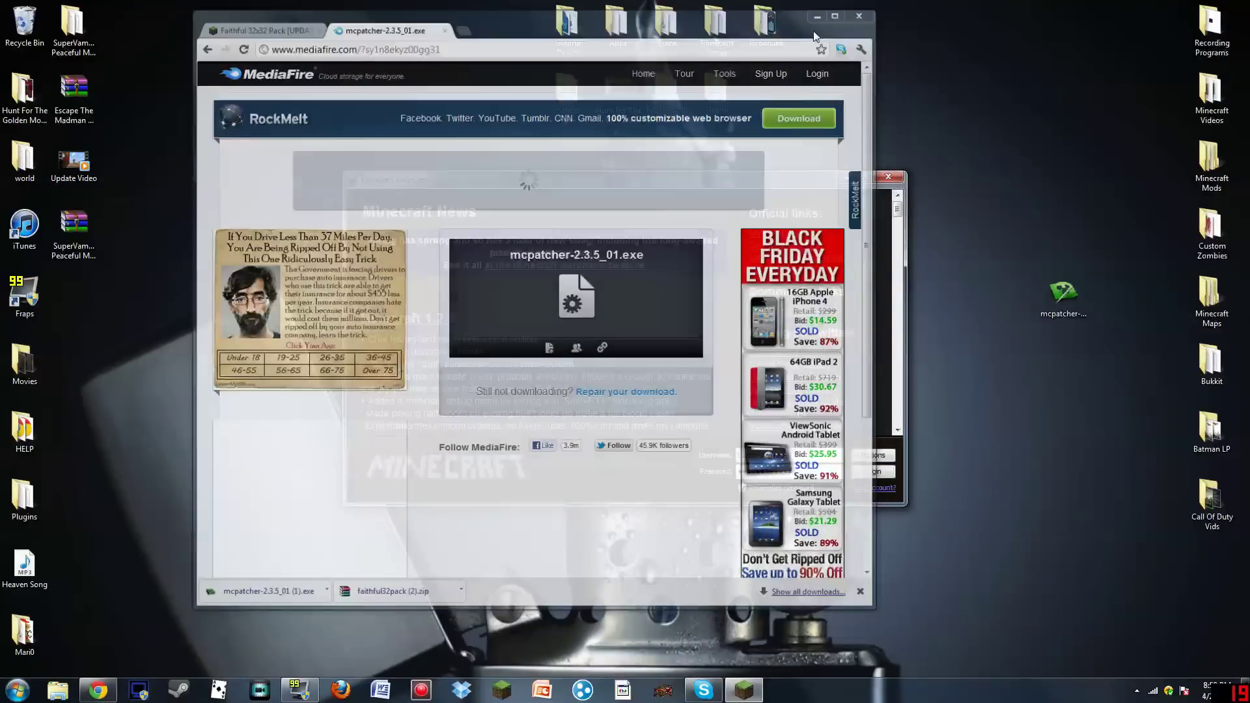
drag(793, 176, 754, 4)
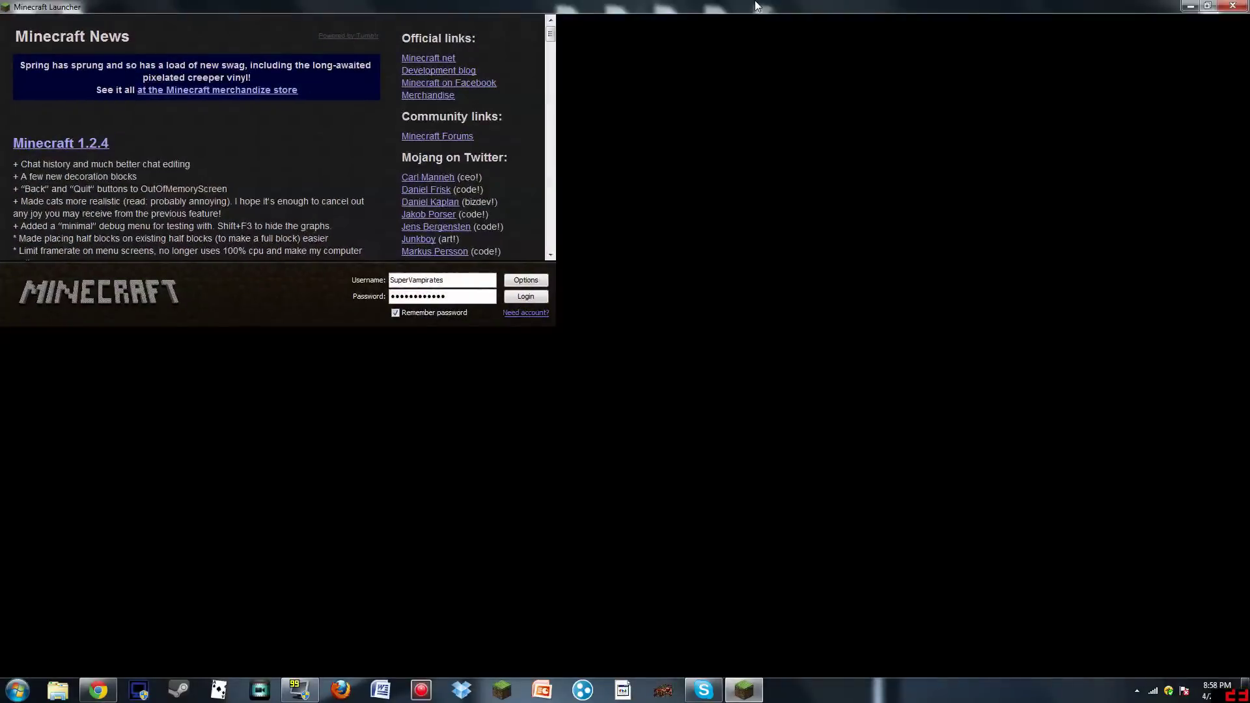
click(1214, 649)
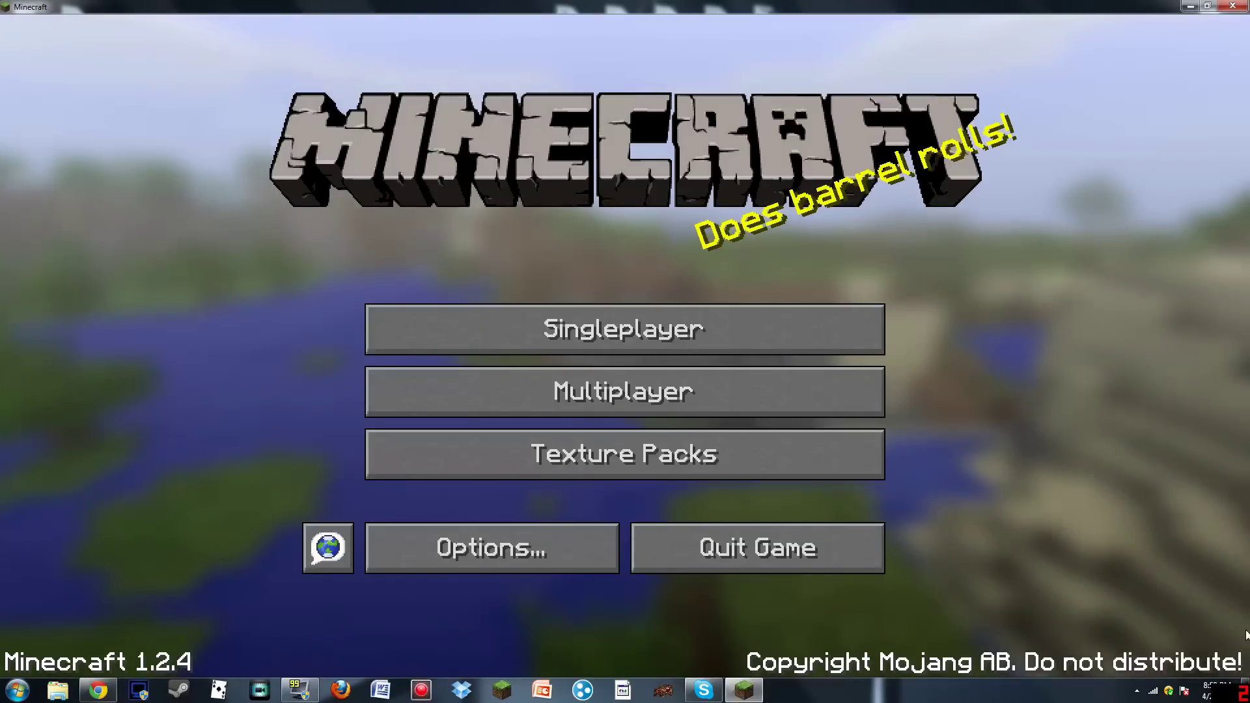
- Look over the singleplayer world list, then return to the title menu
click(788, 334)
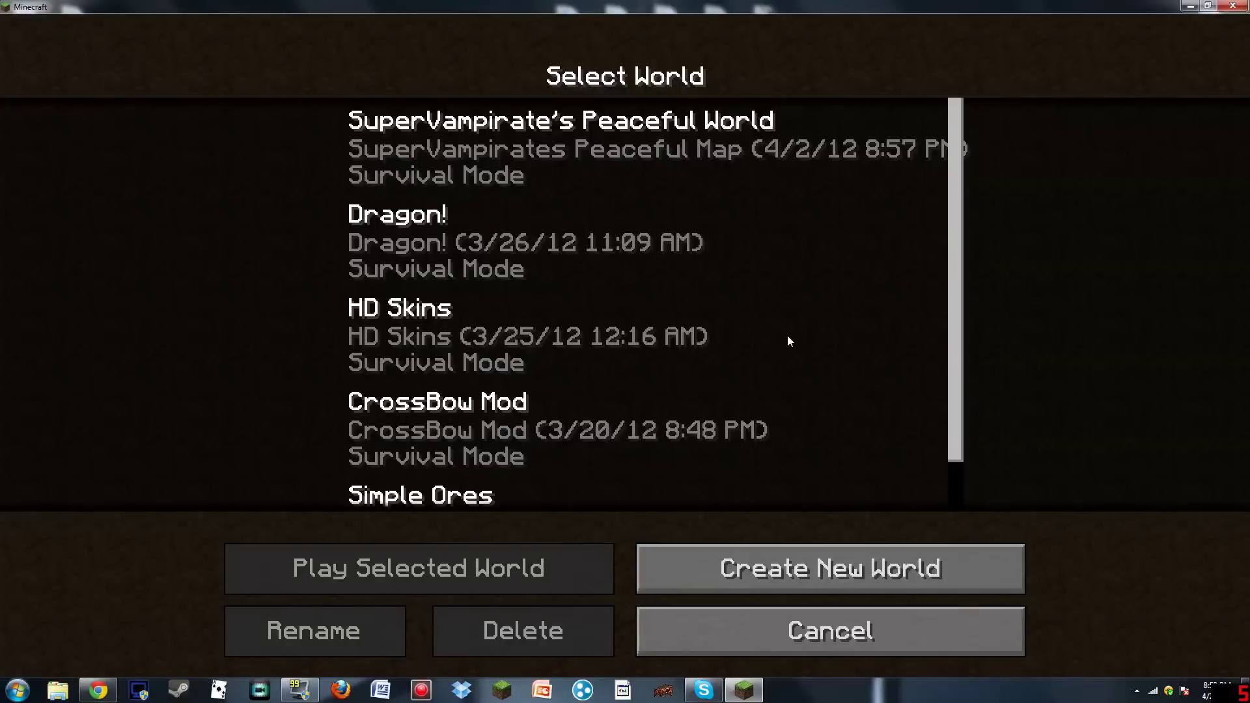
click(521, 134)
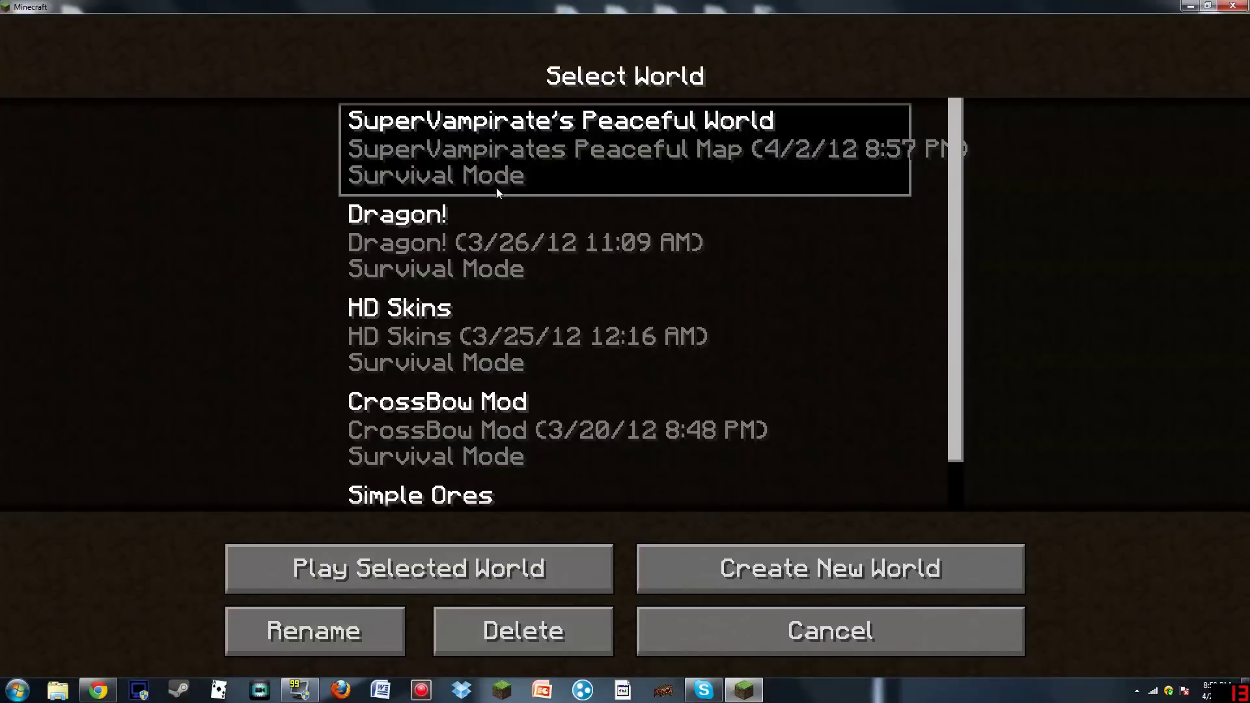
click(892, 651)
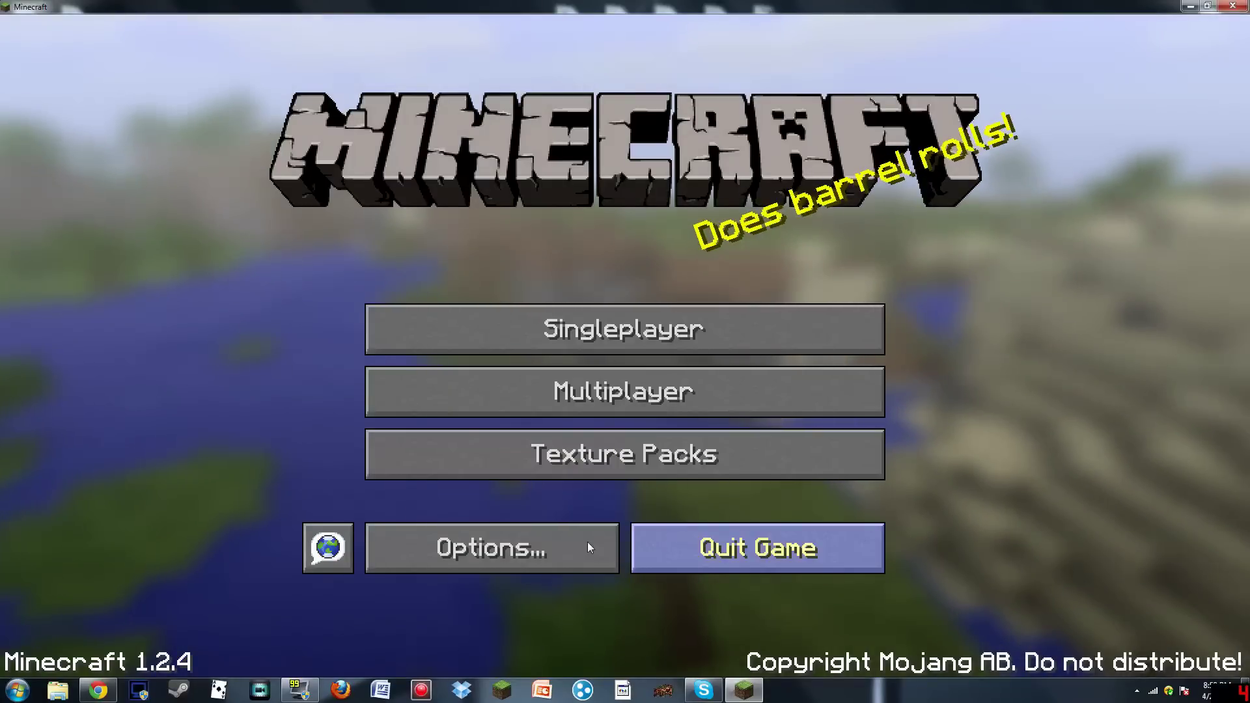
- In Video Settings, set Render Distance to Short and GUI Scale to Normal
click(588, 545)
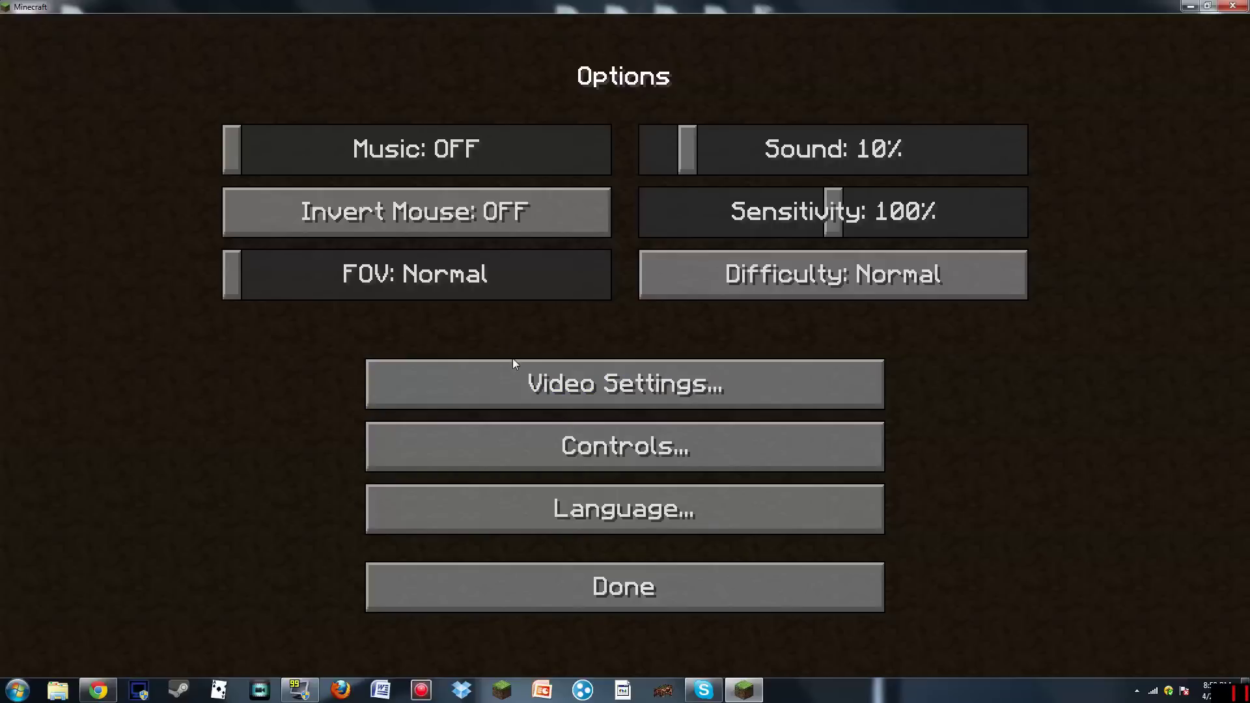
click(575, 400)
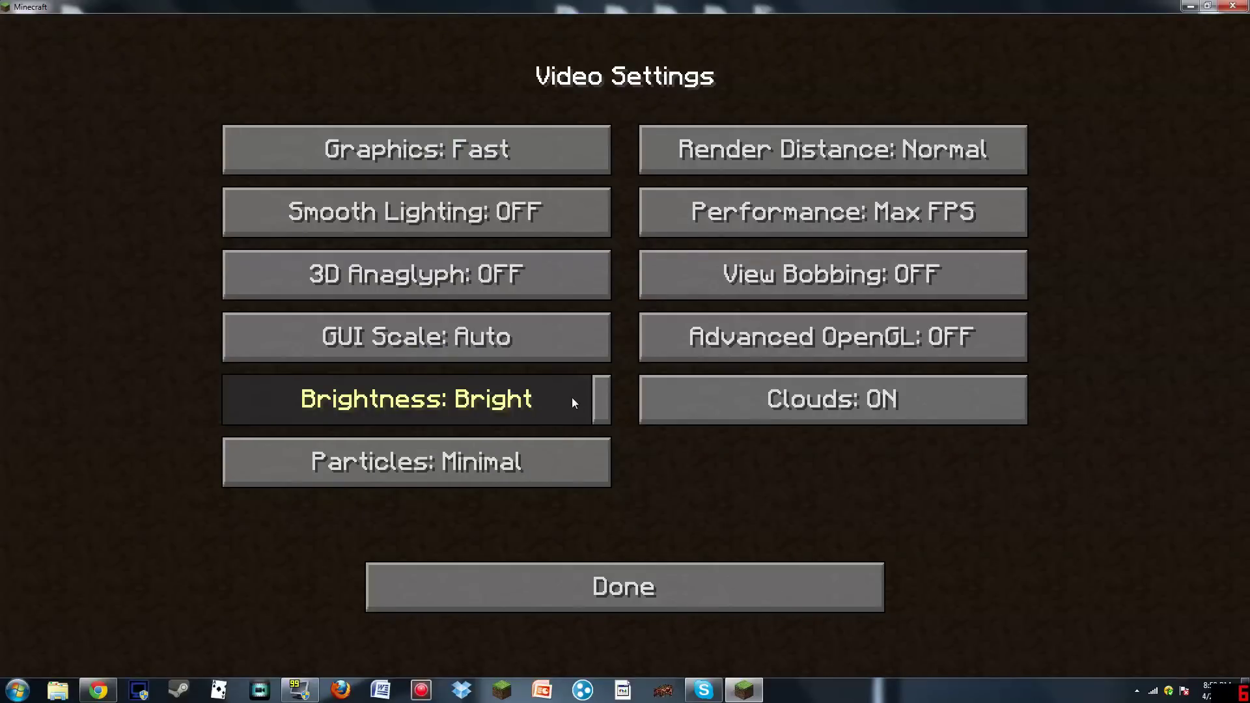
click(556, 571)
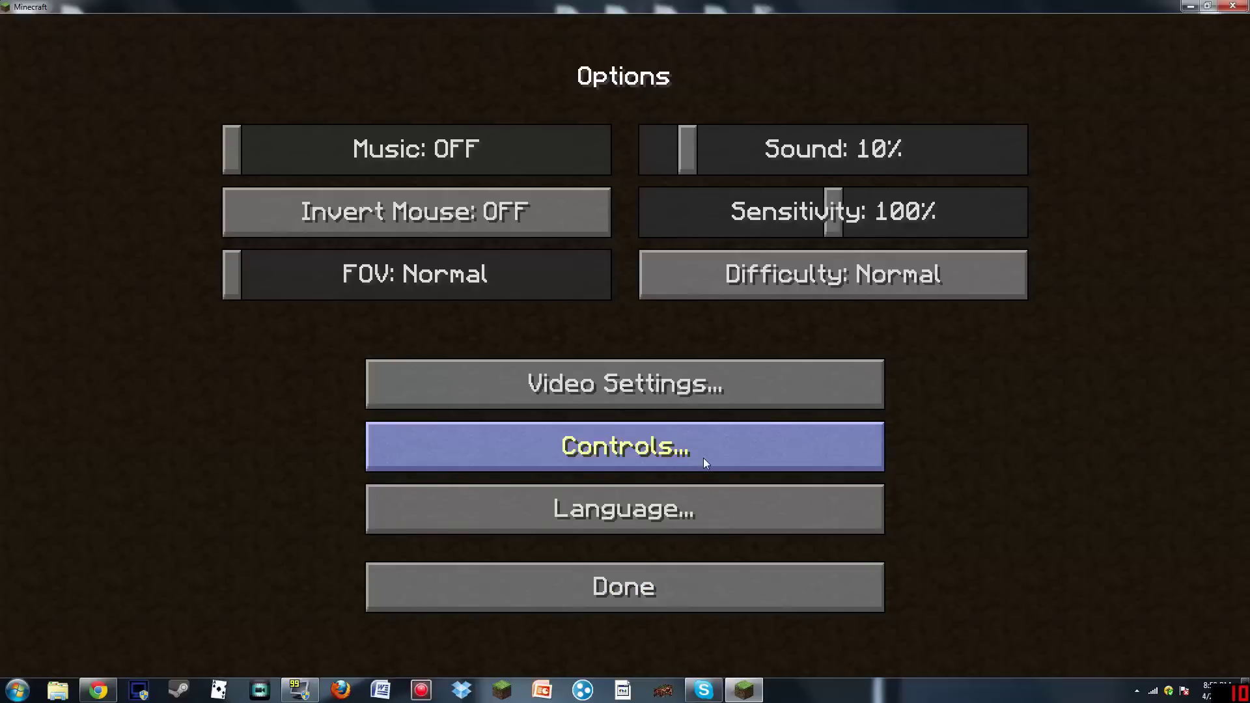
click(712, 397)
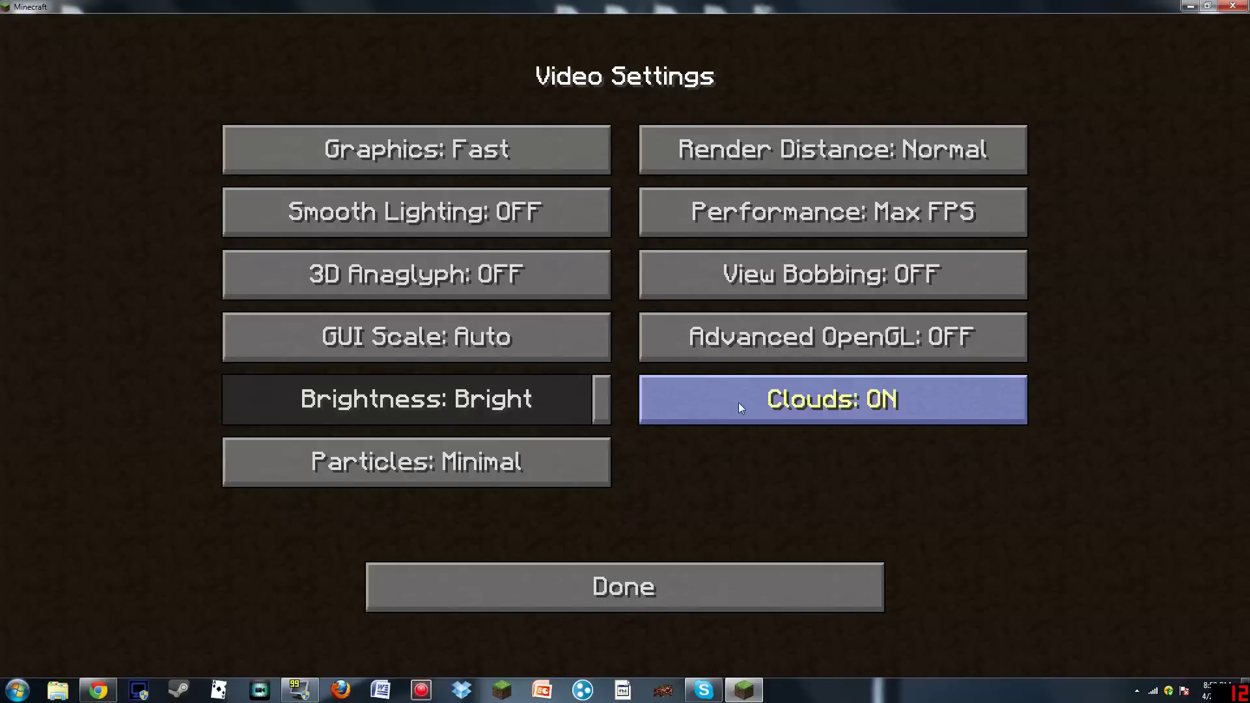
click(736, 151)
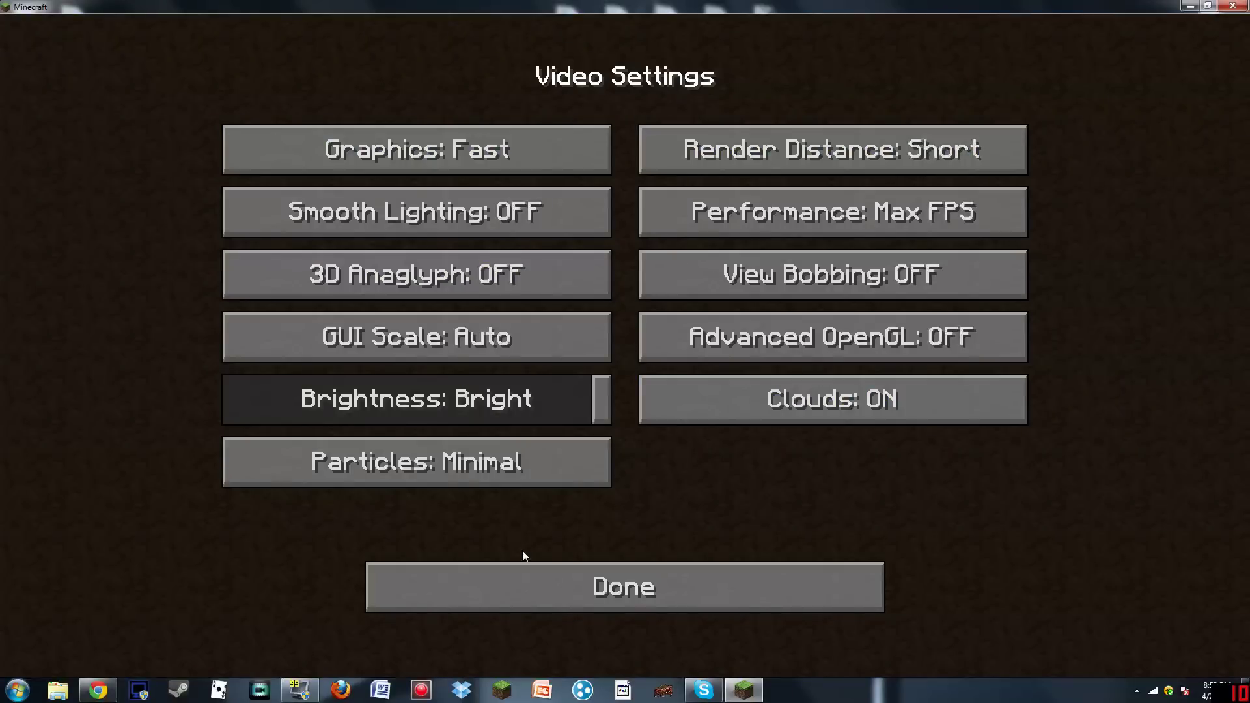
click(560, 353)
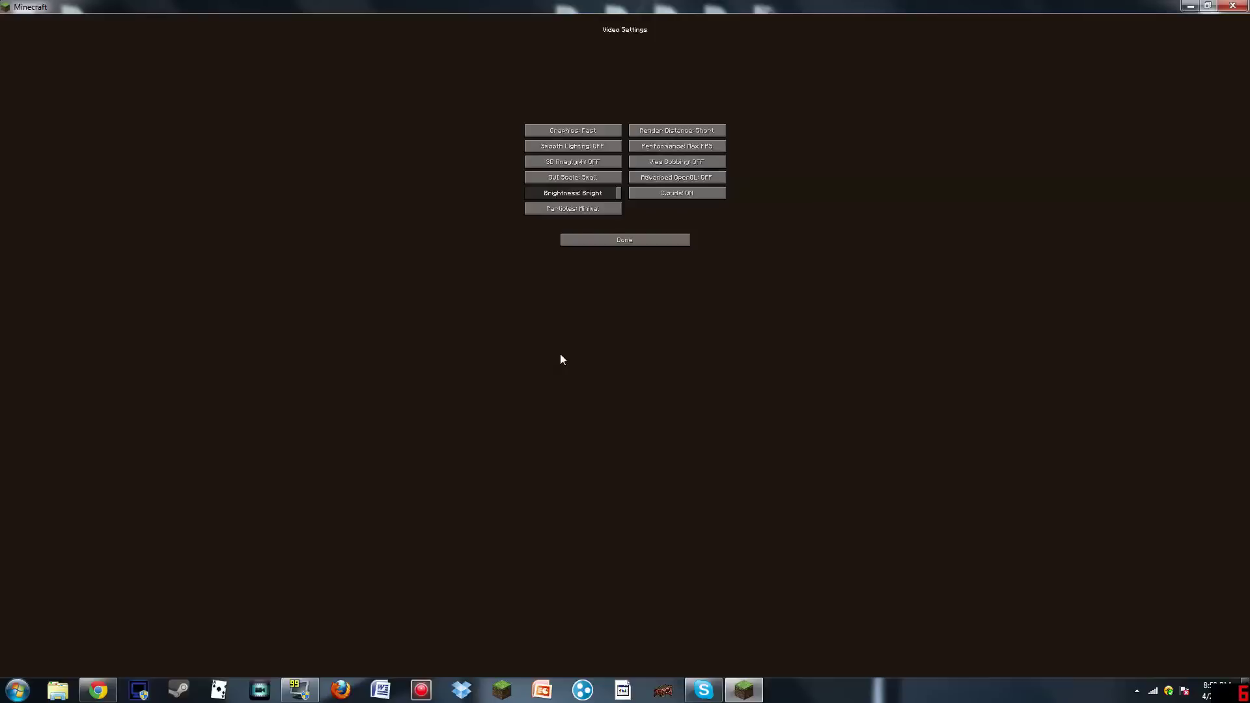
click(596, 175)
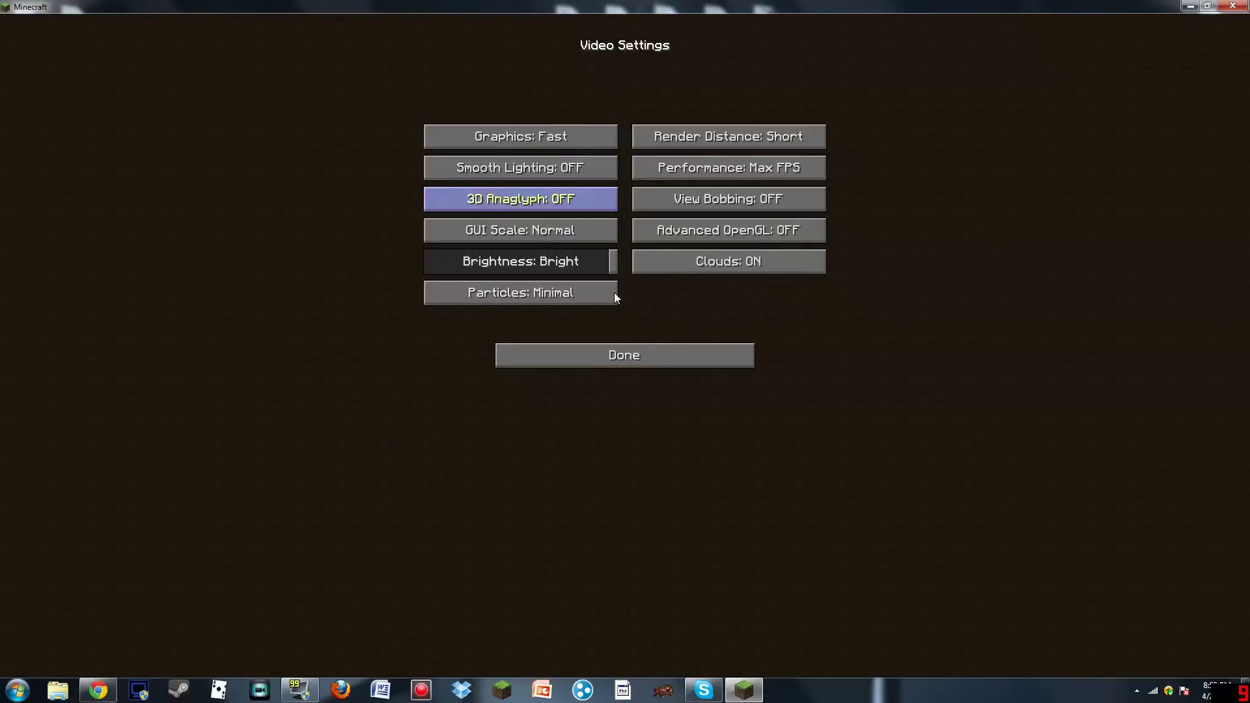
- Back out to the title menu and select the peaceful survival world in Singleplayer
click(641, 358)
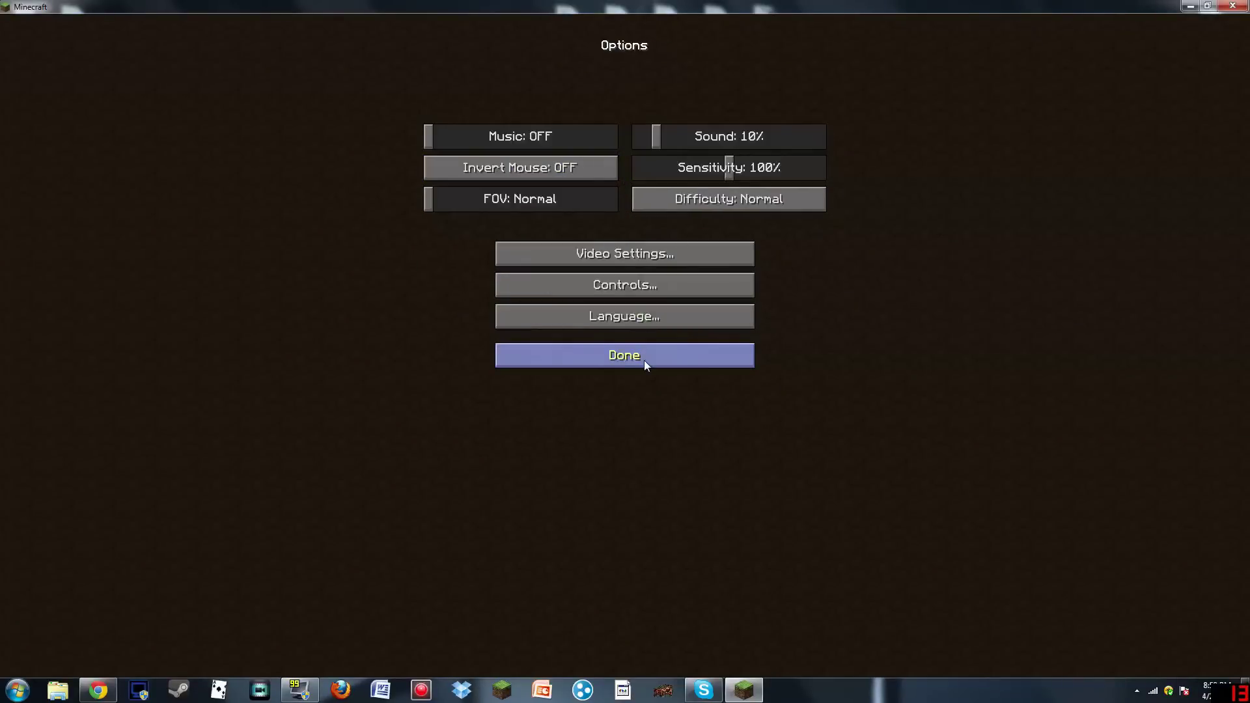
click(643, 360)
click(642, 256)
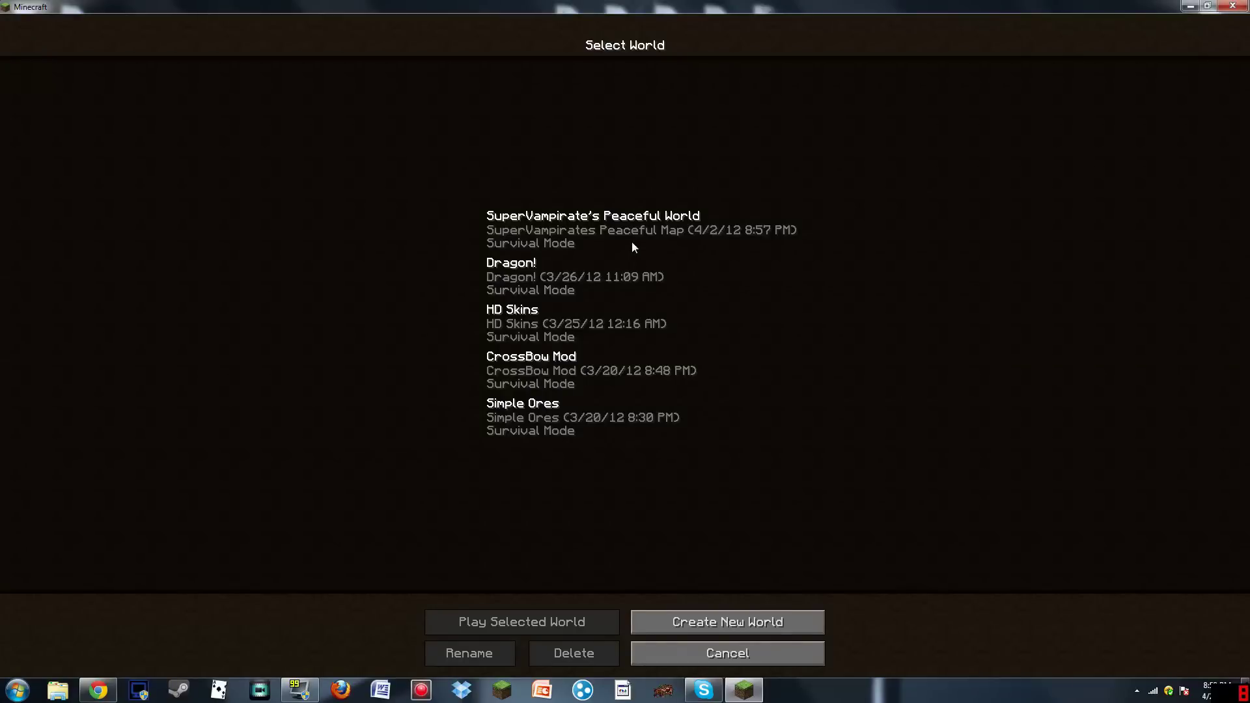
click(632, 241)
- Load the selected world and step back toward the crafting table to see the Faithful 32x32 textures
click(551, 617)
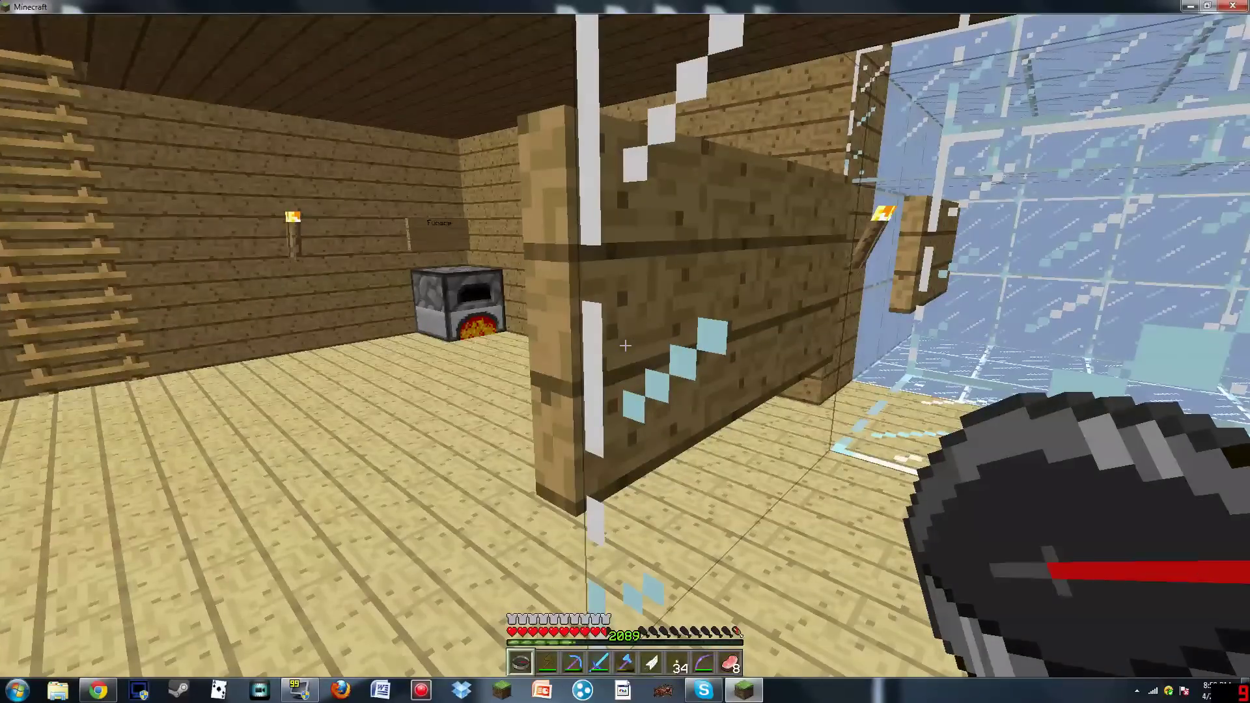
key(s)
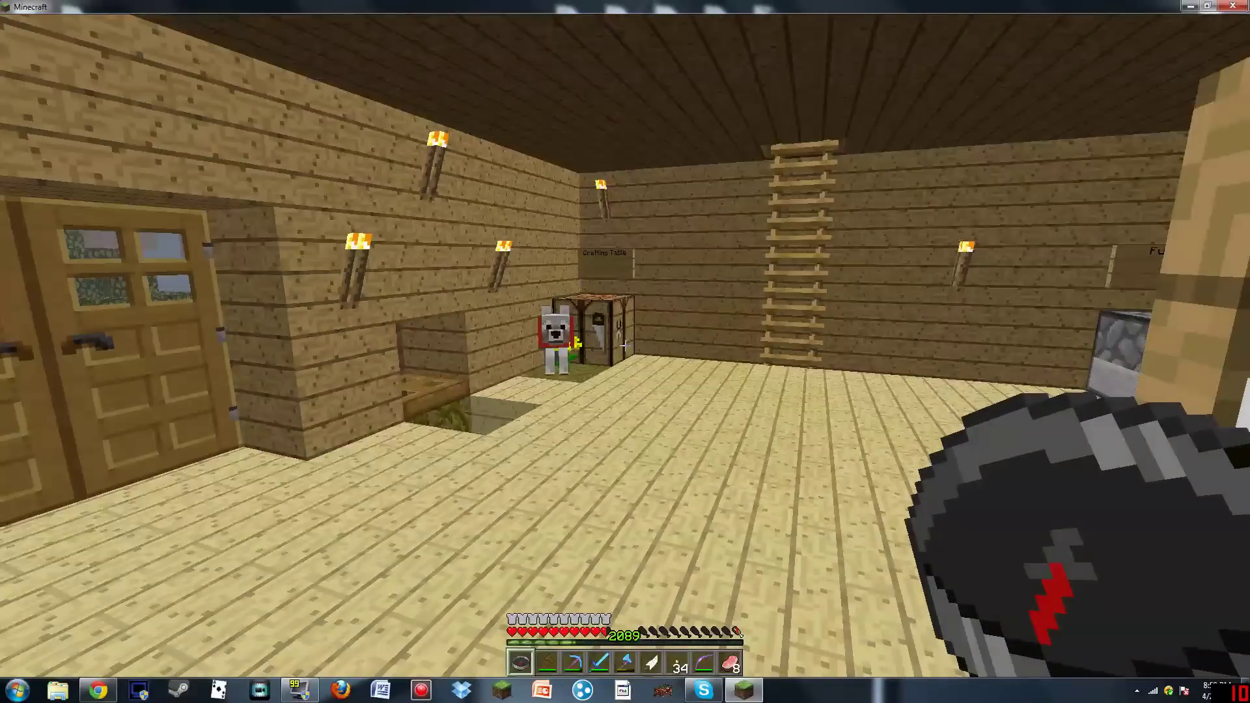